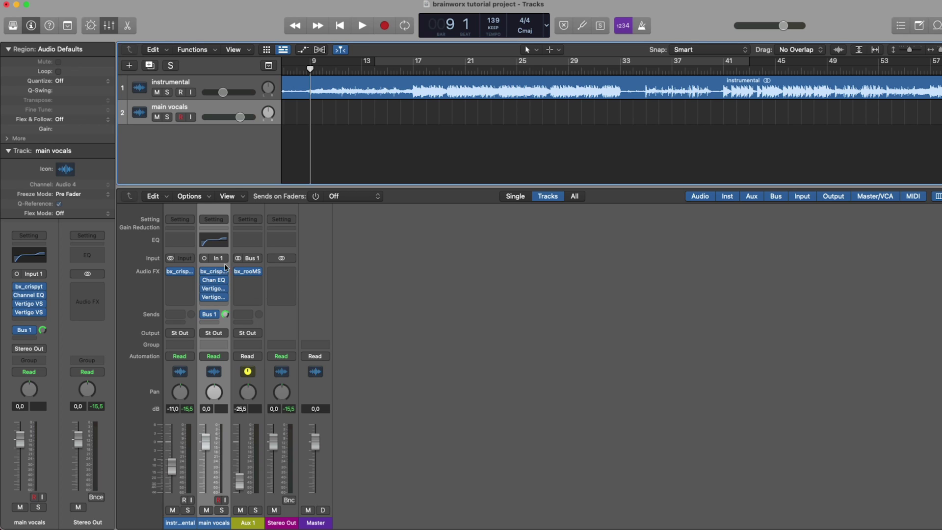
pyautogui.click(214, 272)
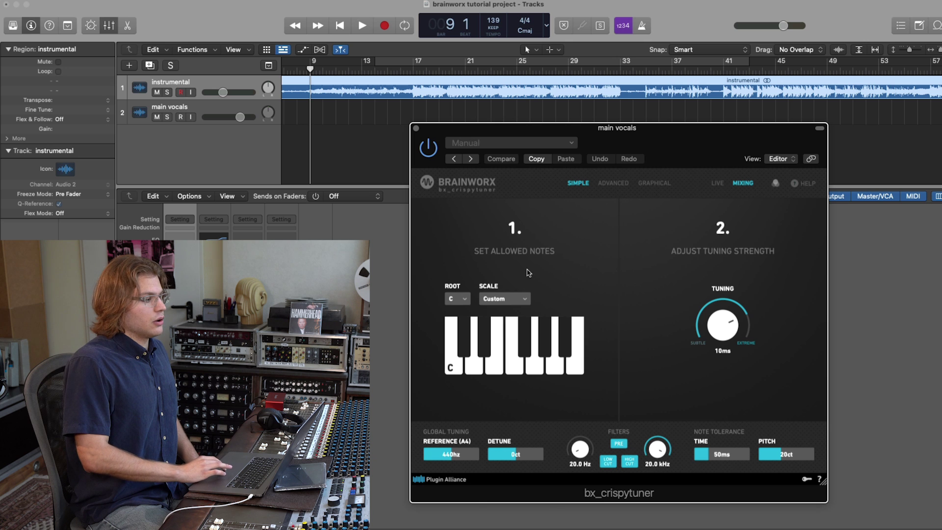
pyautogui.click(317, 243)
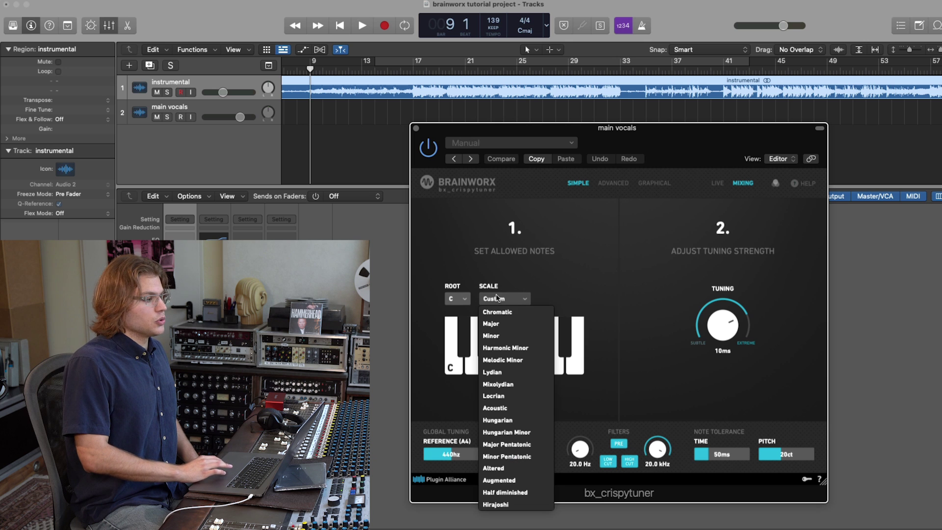
pyautogui.click(558, 263)
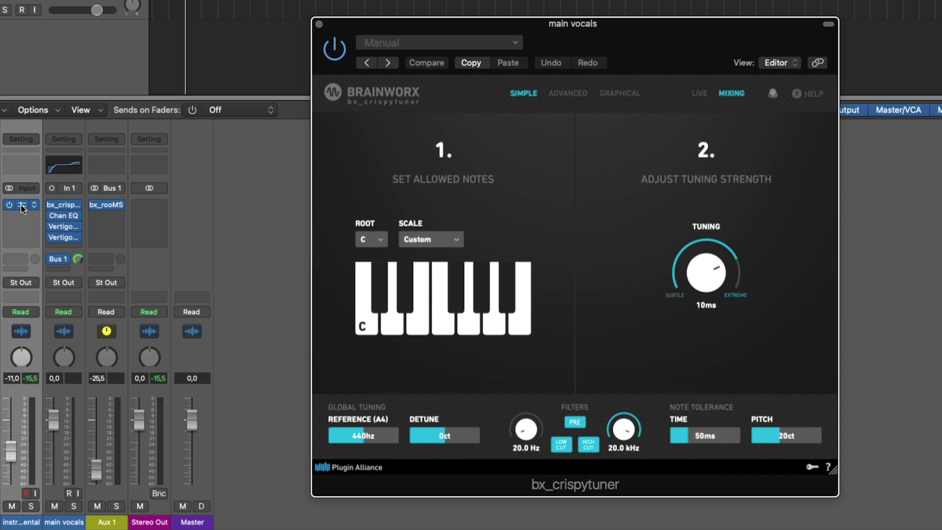
# Step: Open bx_crispyscale on the instrumental, close the vocal tuner, and start scale detection
pyautogui.click(22, 206)
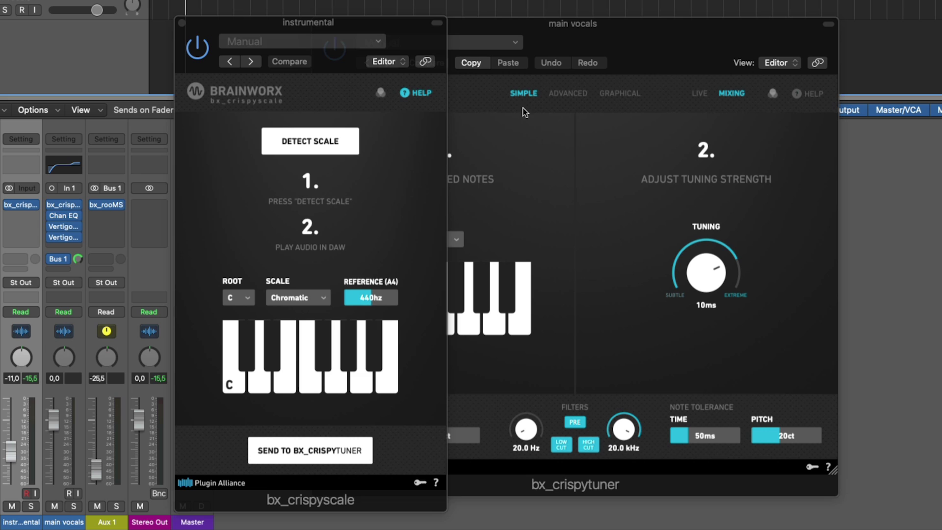
pyautogui.click(563, 143)
pyautogui.click(316, 23)
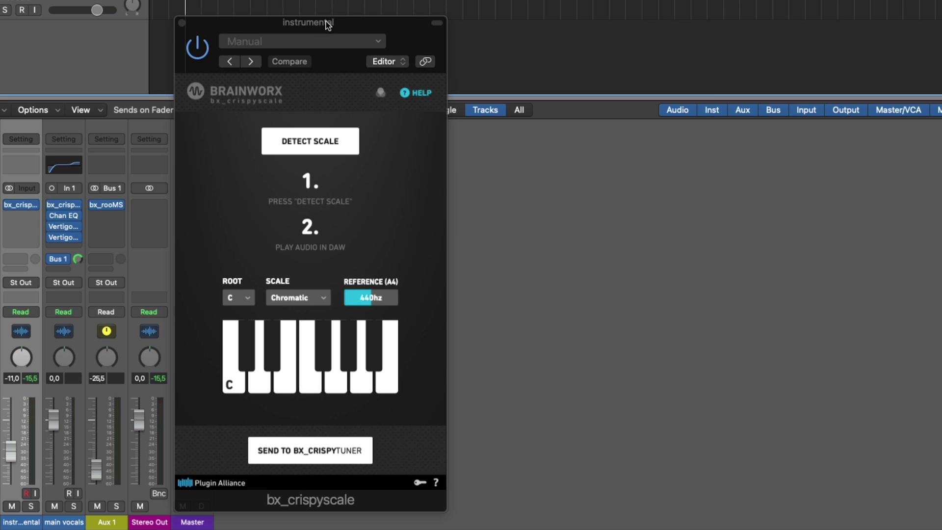
pyautogui.moveTo(326, 22); pyautogui.dragTo(661, 25)
pyautogui.click(652, 142)
pyautogui.click(342, 32)
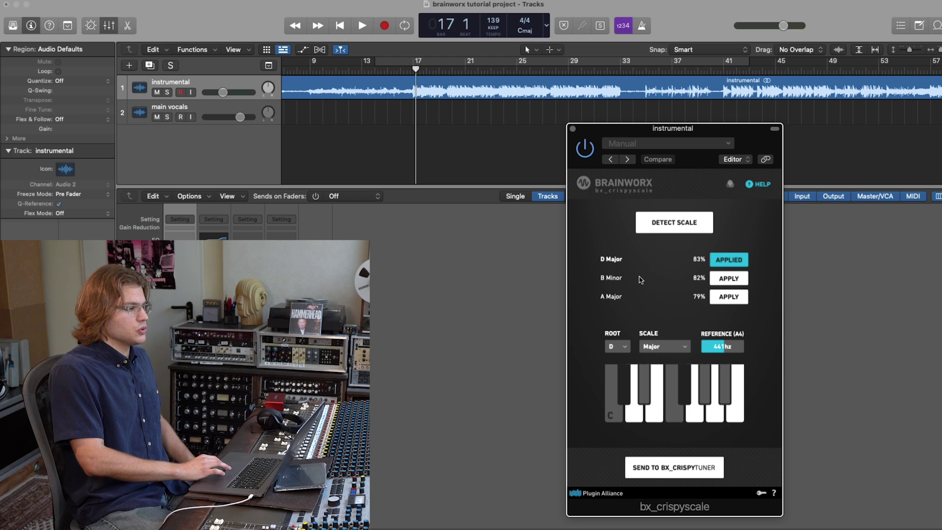
# Step: Audition the B Minor and A Major suggestions, then apply D Major
pyautogui.click(729, 279)
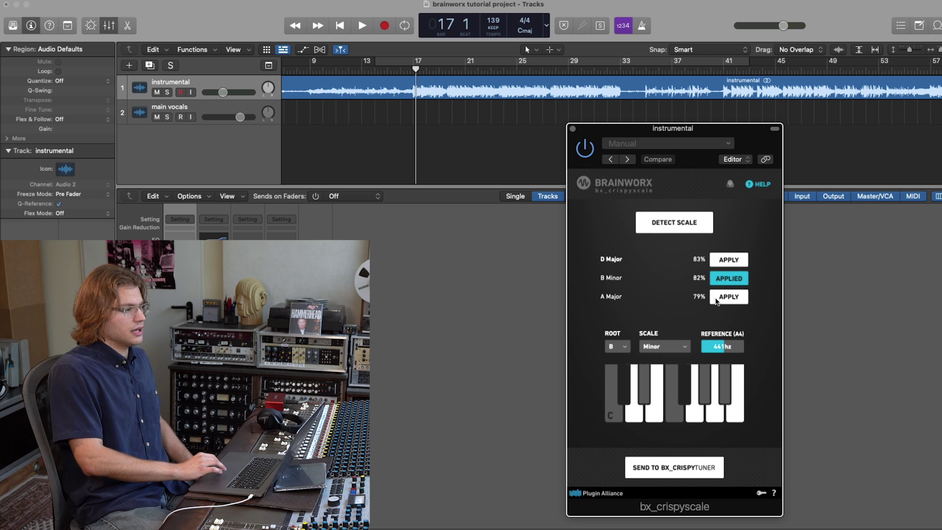
pyautogui.click(719, 300)
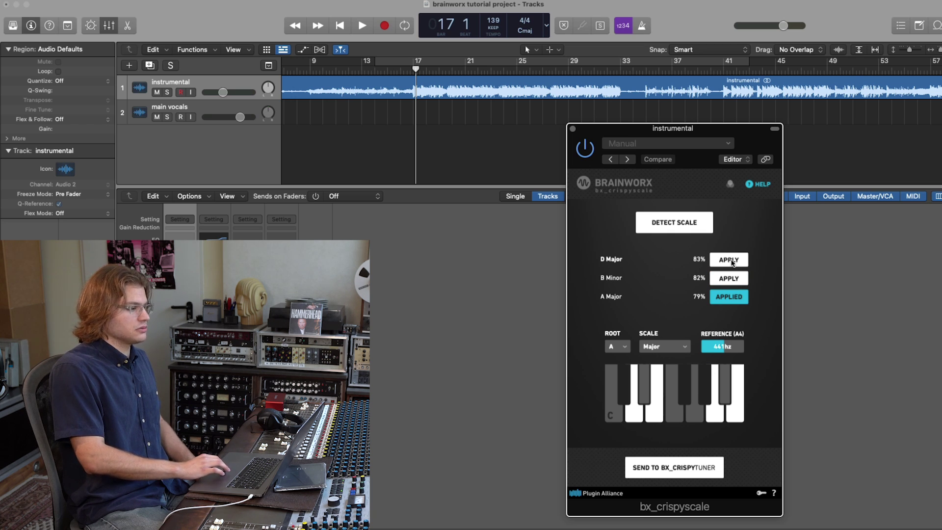
pyautogui.click(731, 261)
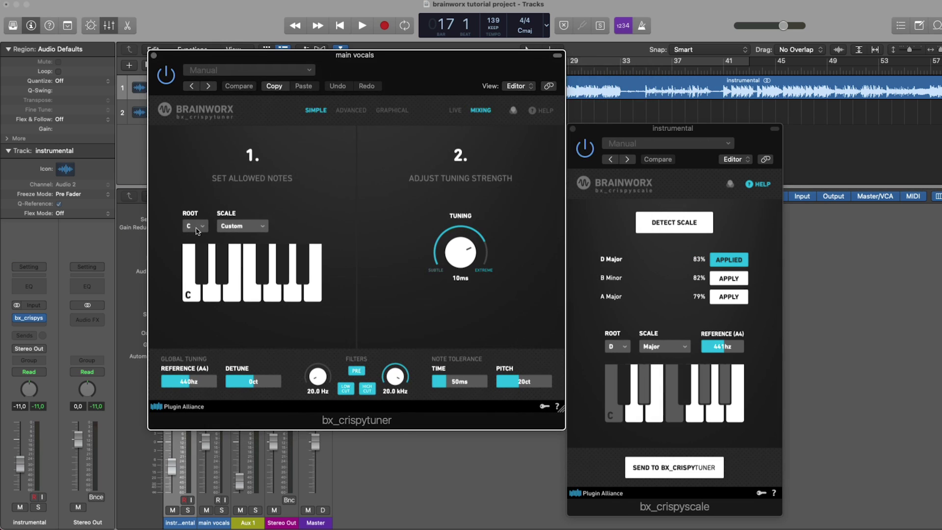
# Step: Give the main vocals tuner D Major at 441 Hz, sent from bx_crispyscale's detected scale
pyautogui.click(199, 229)
pyautogui.click(197, 264)
pyautogui.click(245, 228)
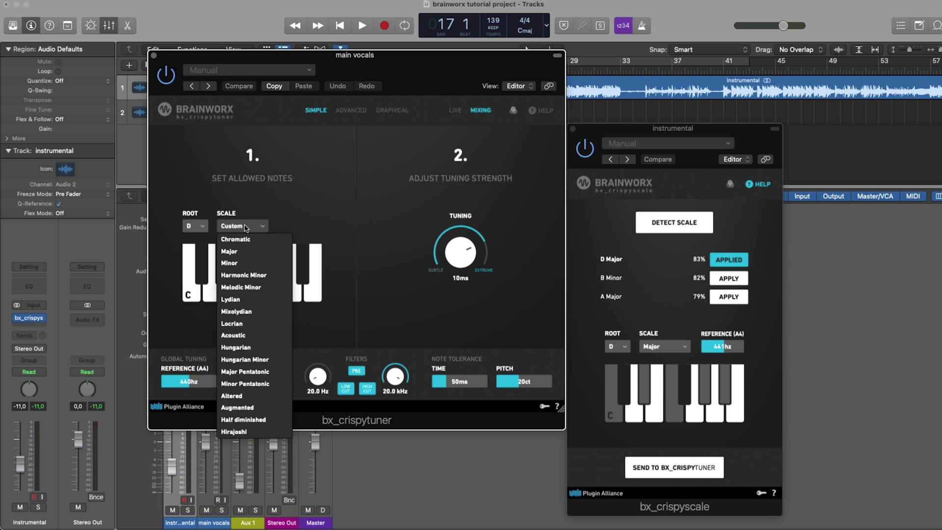
pyautogui.click(244, 252)
pyautogui.click(200, 225)
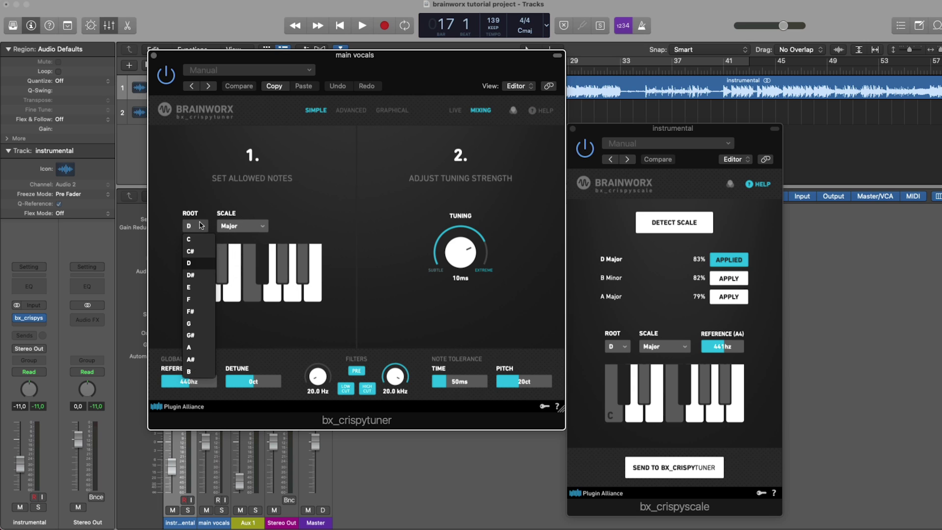
pyautogui.click(191, 239)
pyautogui.click(750, 221)
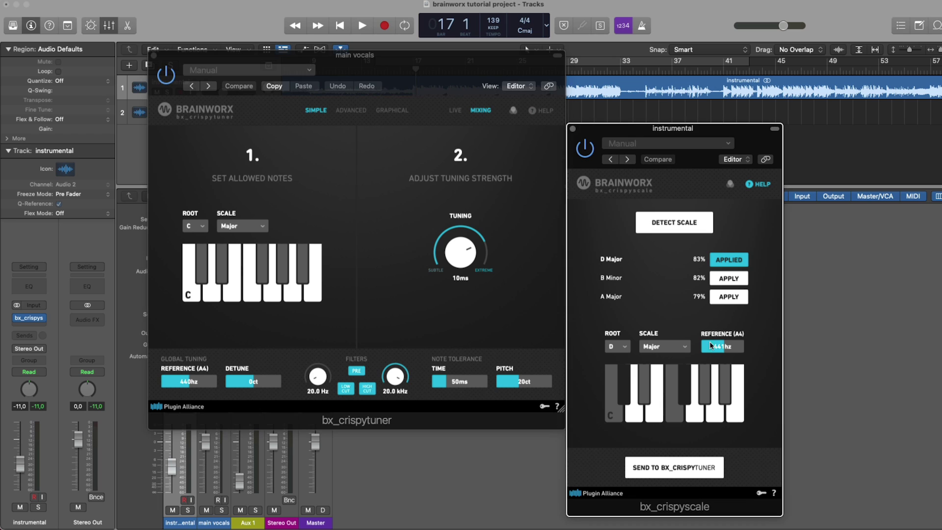
pyautogui.click(674, 470)
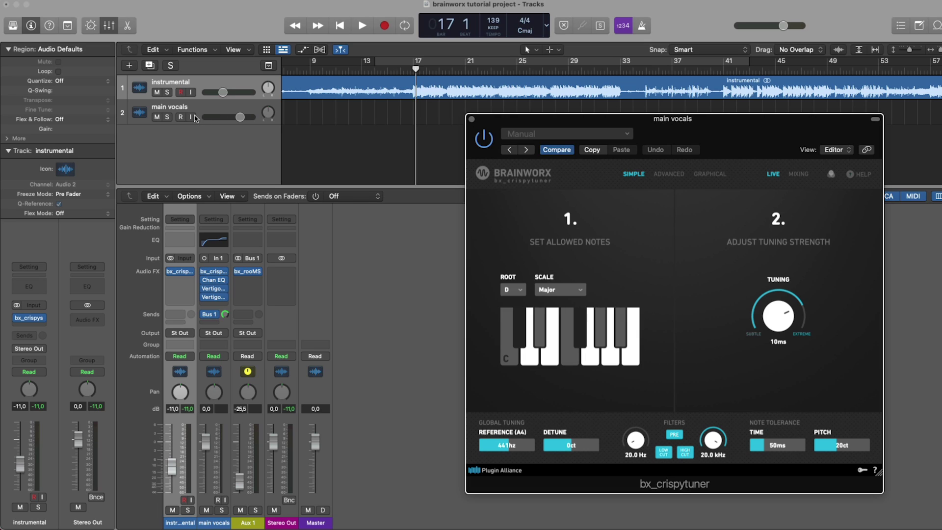
# Step: Enable input monitoring on the selected main vocals track and ease its tuning speed to 3ms
pyautogui.click(191, 117)
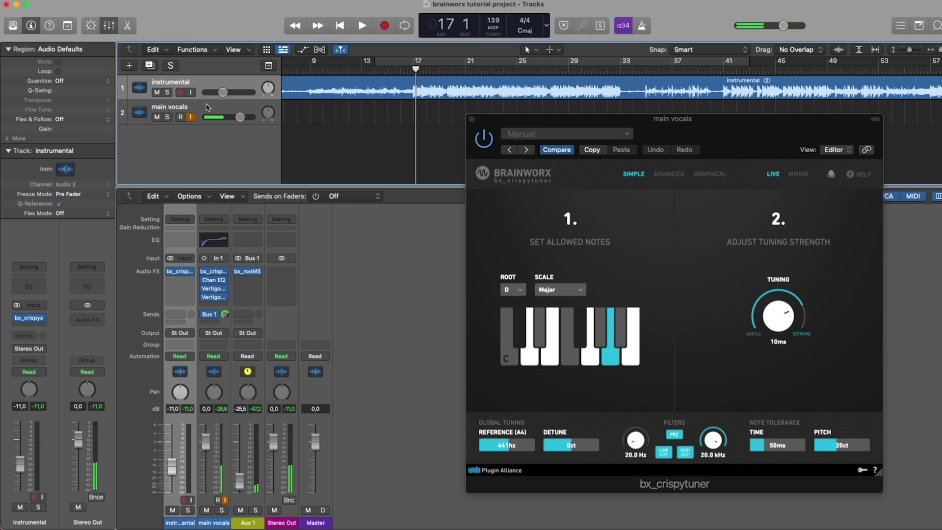
pyautogui.click(206, 107)
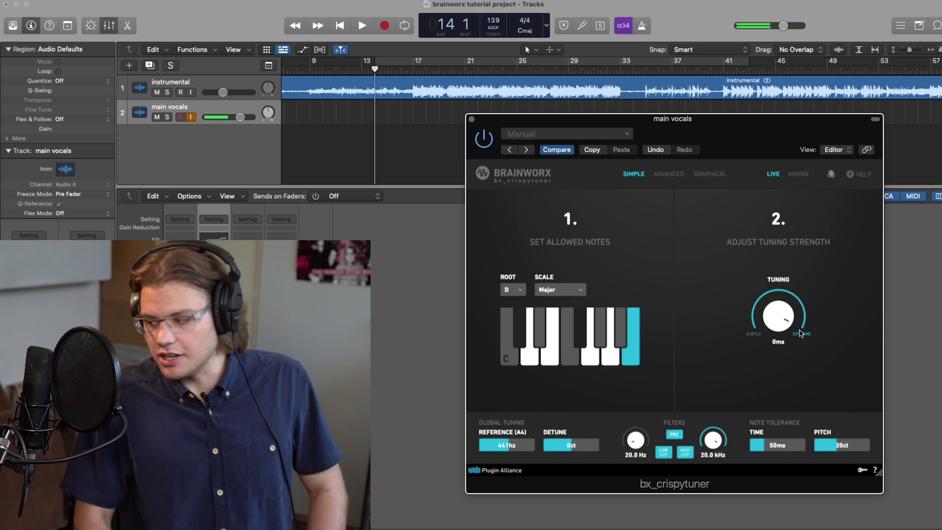
pyautogui.moveTo(801, 334); pyautogui.dragTo(769, 347)
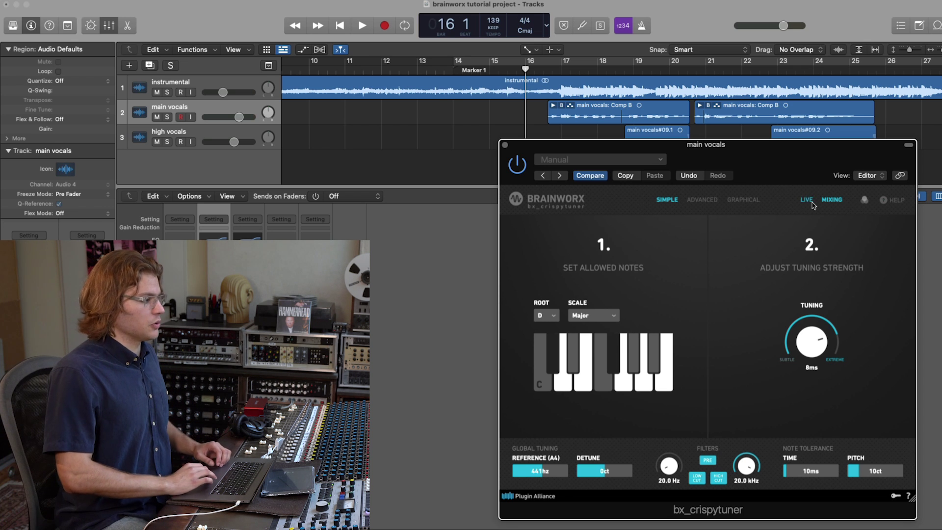
# Step: Move the main vocals tuner window up and to the left
pyautogui.moveTo(788, 172); pyautogui.dragTo(713, 159)
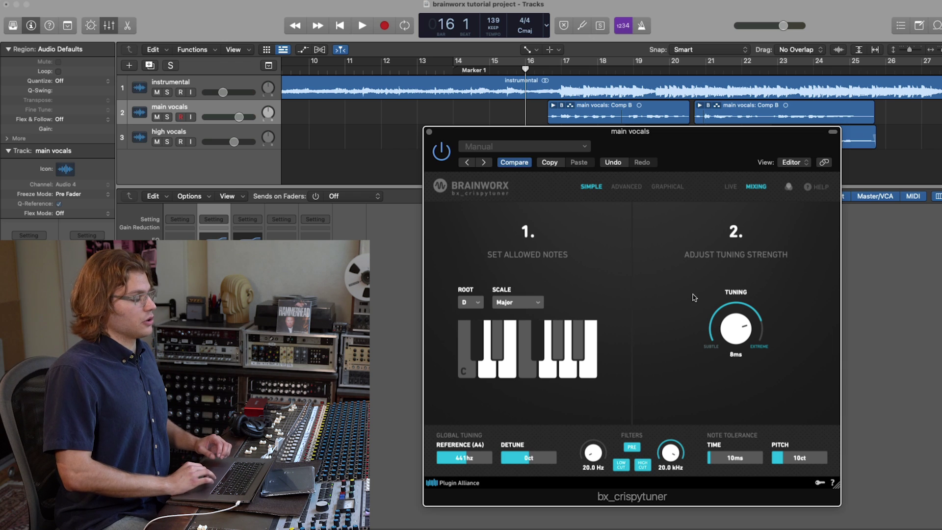
# Step: Mute high vocals and sweep the main vocals tuning speed from 14ms to 49ms
pyautogui.click(157, 143)
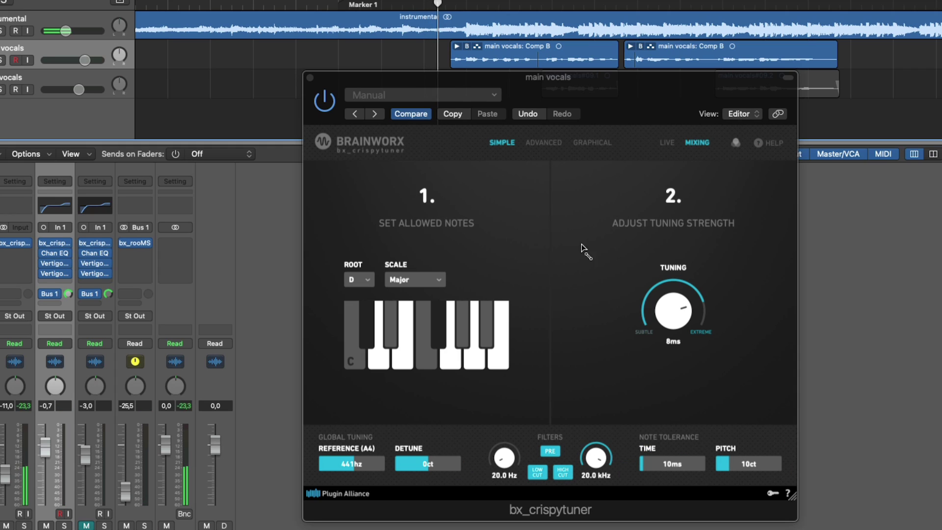
pyautogui.moveTo(661, 326); pyautogui.dragTo(647, 372)
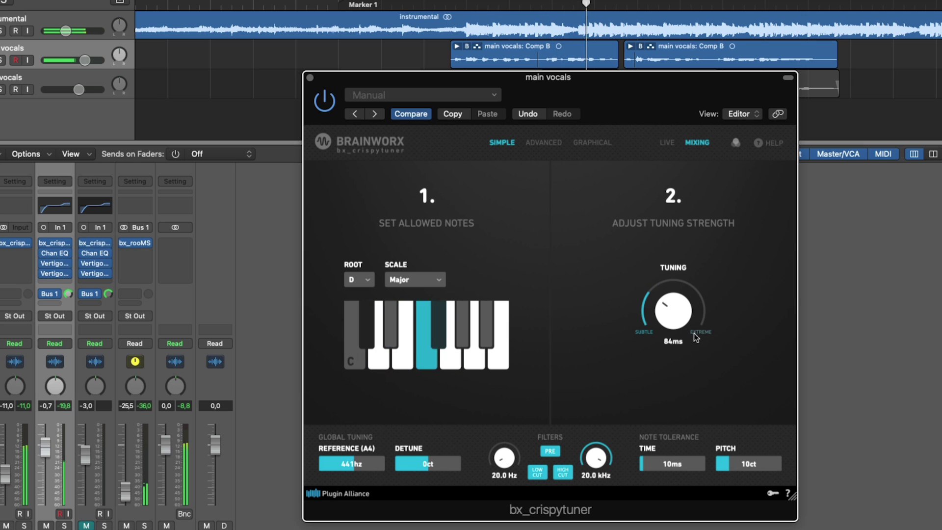
pyautogui.moveTo(672, 333); pyautogui.dragTo(709, 254)
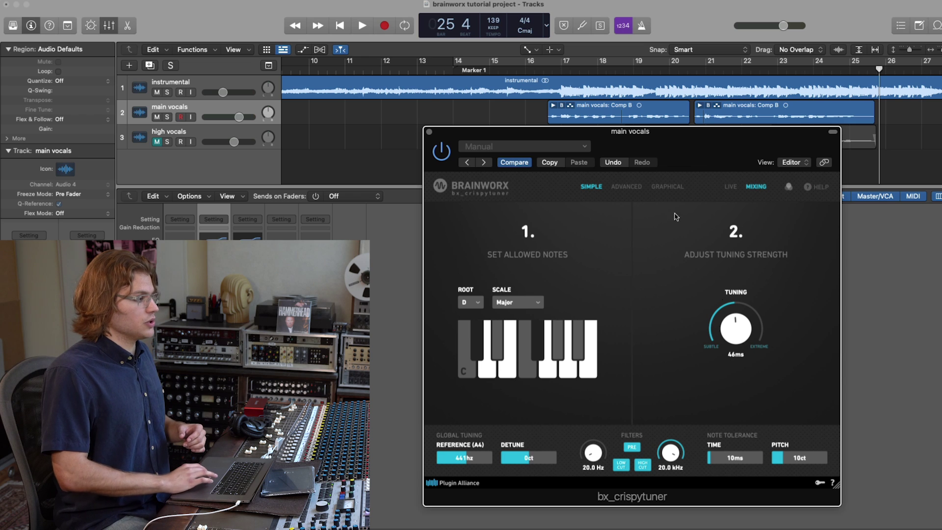
# Step: Return the playhead to bar 16 beat 3, set tuning to 33ms, and play
pyautogui.click(545, 68)
pyautogui.click(544, 69)
pyautogui.moveTo(739, 325); pyautogui.dragTo(742, 304)
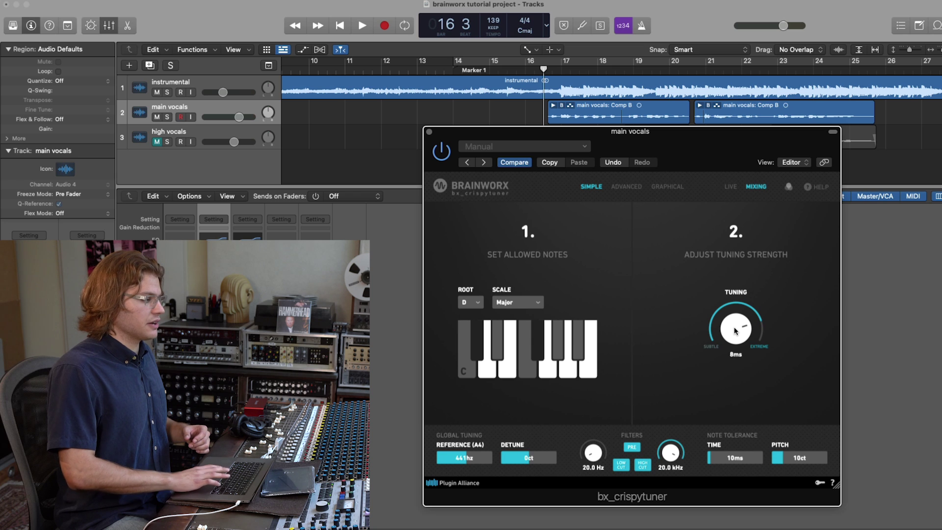
pyautogui.press('space')
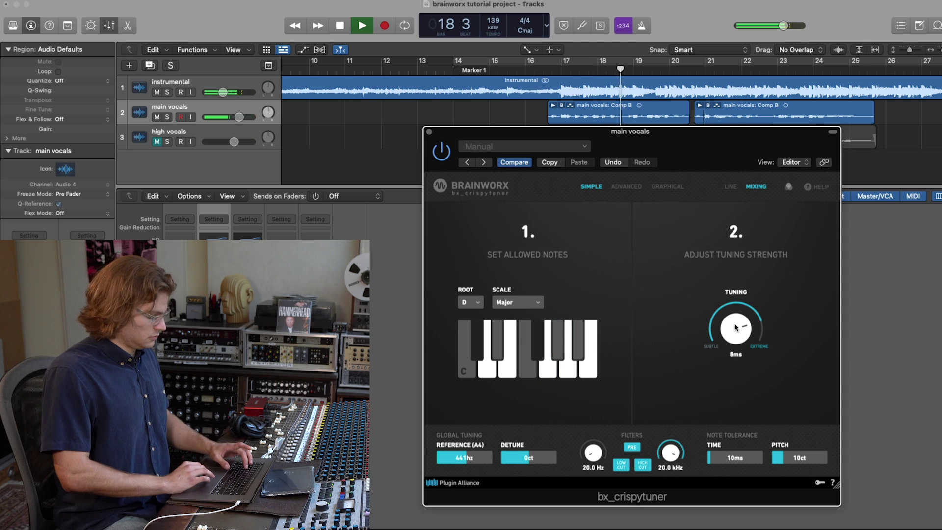
# Step: Solo main vocals, set tuning to 22ms, unsolo, close the tuner, and stop playback
pyautogui.press('s')
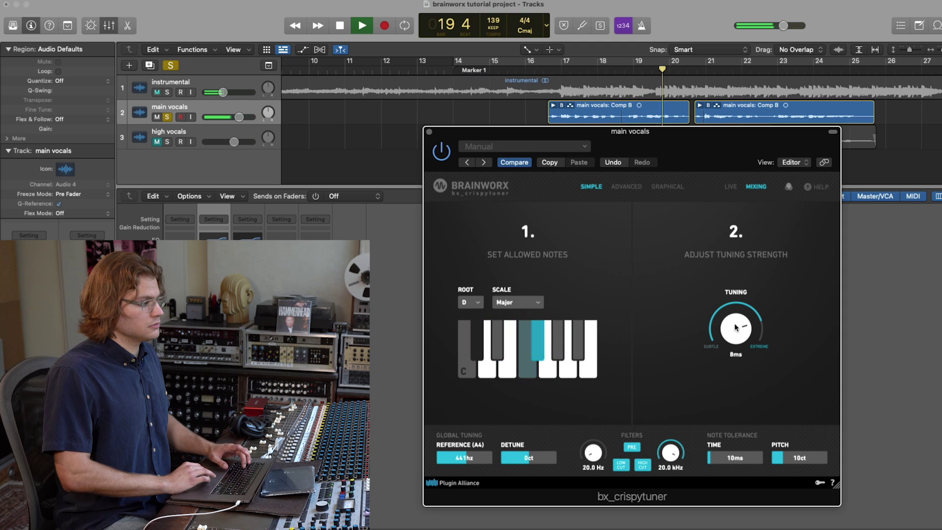
pyautogui.moveTo(735, 327)
pyautogui.mouseDown()
pyautogui.moveTo(733, 345)
pyautogui.moveTo(732, 335)
pyautogui.mouseUp()
pyautogui.press('s')
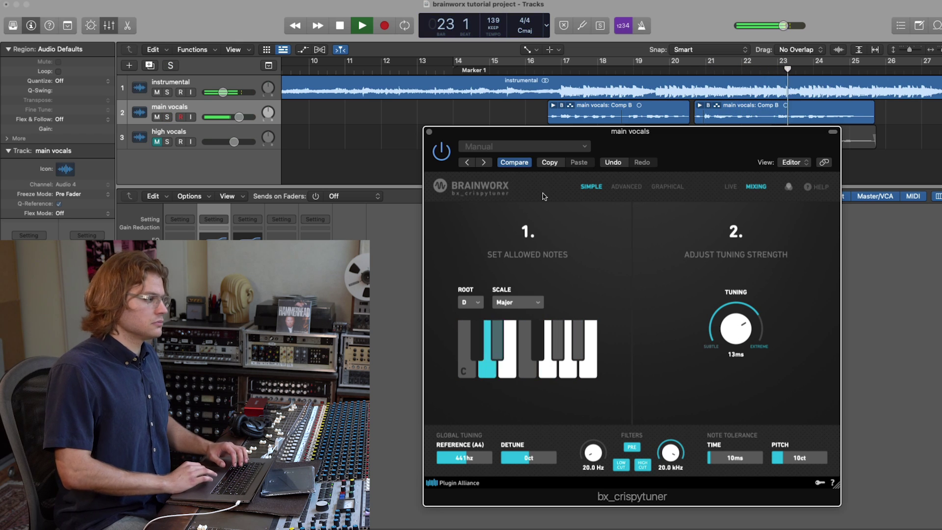
pyautogui.click(429, 133)
pyautogui.press('space')
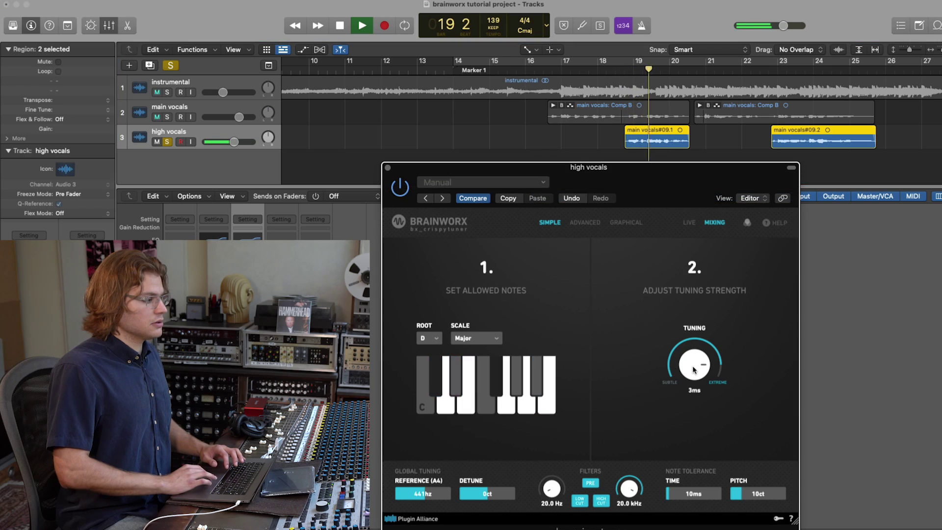
# Step: Set the high vocals tuning speed to 7ms, stop, and return to bar 18 beat 3
pyautogui.moveTo(694, 369)
pyautogui.mouseDown()
pyautogui.moveTo(689, 415)
pyautogui.moveTo(707, 339)
pyautogui.moveTo(705, 361)
pyautogui.mouseUp()
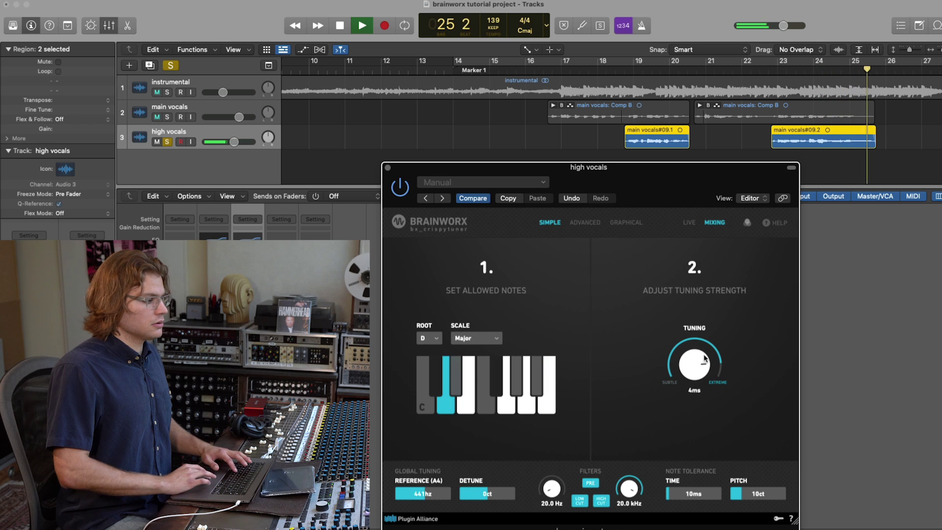
pyautogui.press('space')
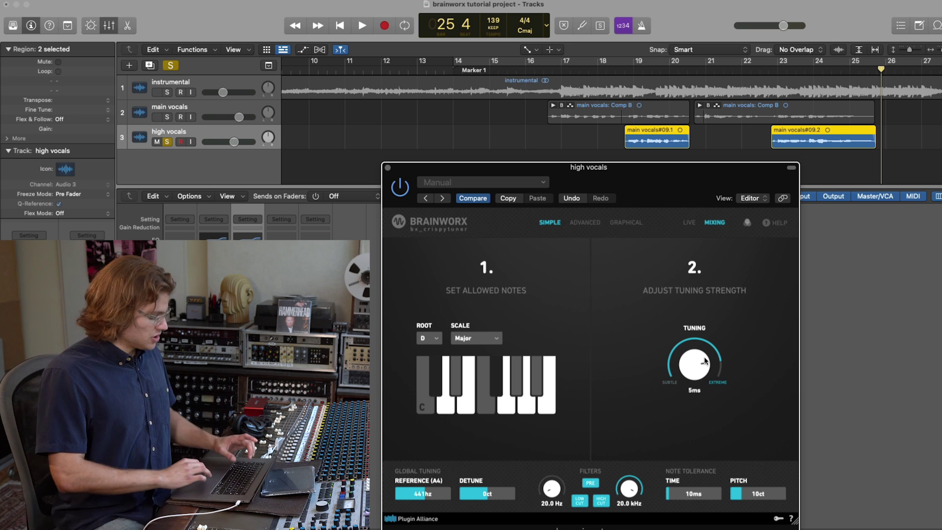
pyautogui.click(618, 74)
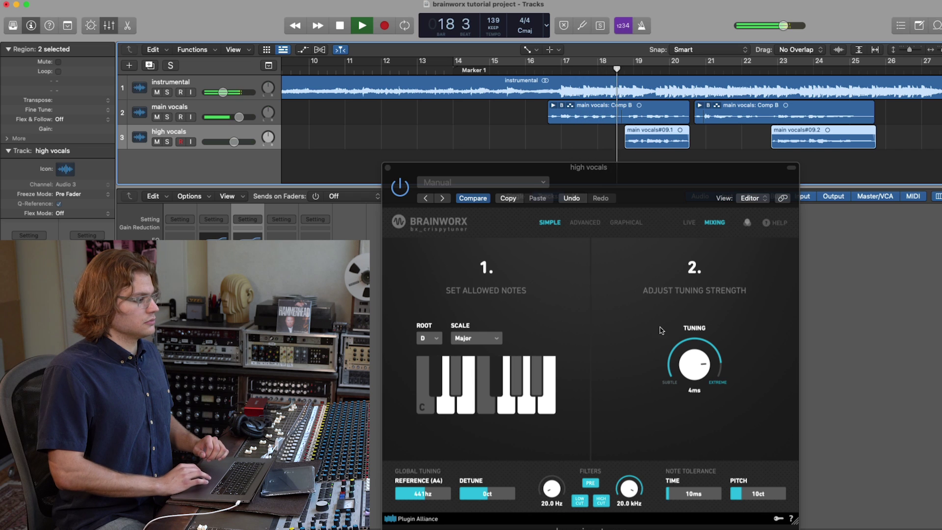
# Step: Set the high vocals tuning speed to 3ms and its level to -3 dB
pyautogui.click(697, 365)
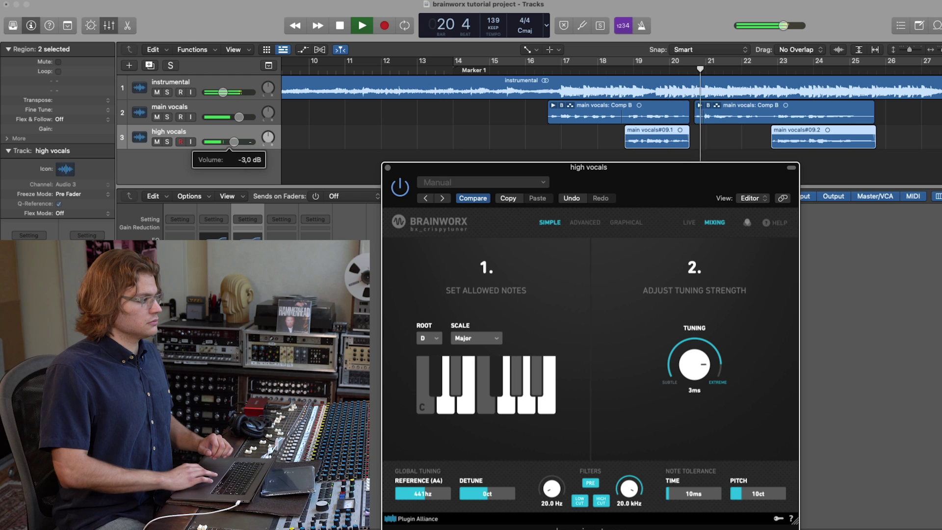
pyautogui.moveTo(234, 141); pyautogui.dragTo(252, 144)
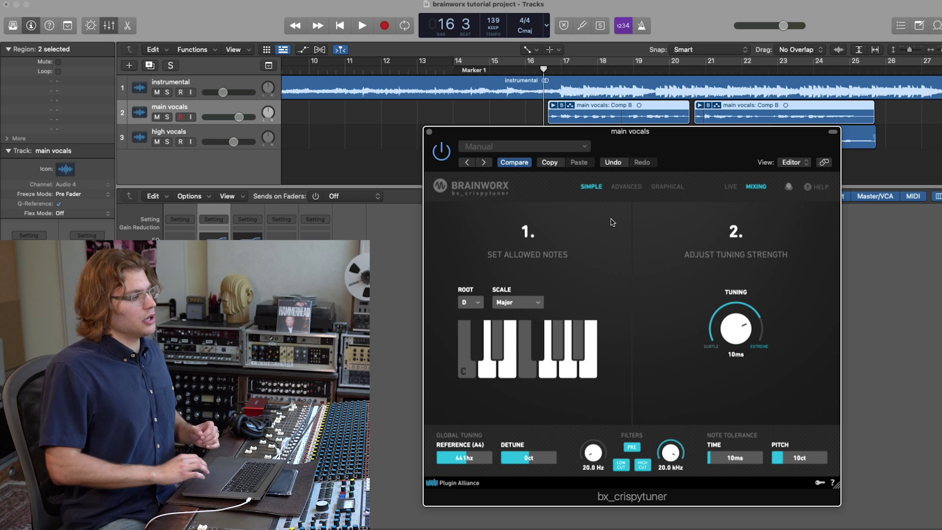
# Step: Switch the main vocals tuner to Advanced, briefly back to Simple, then Advanced again
pyautogui.click(628, 187)
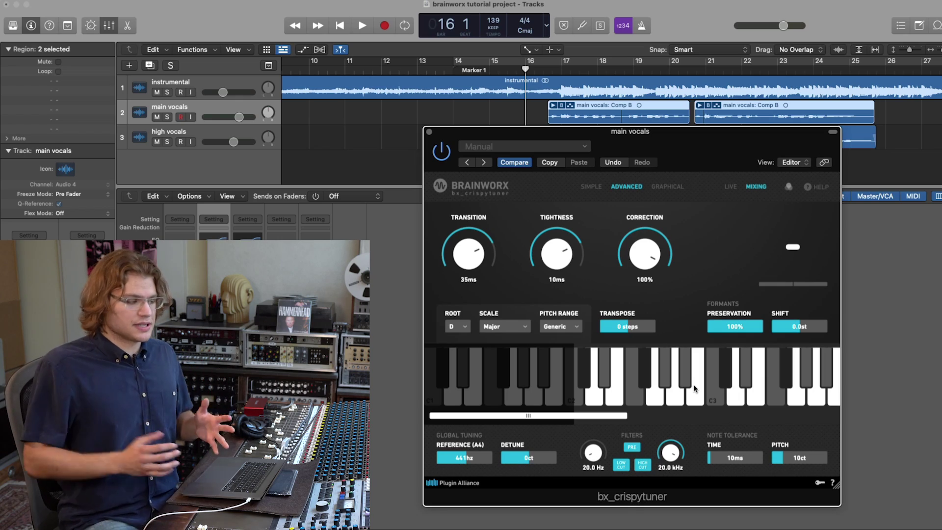
pyautogui.click(591, 187)
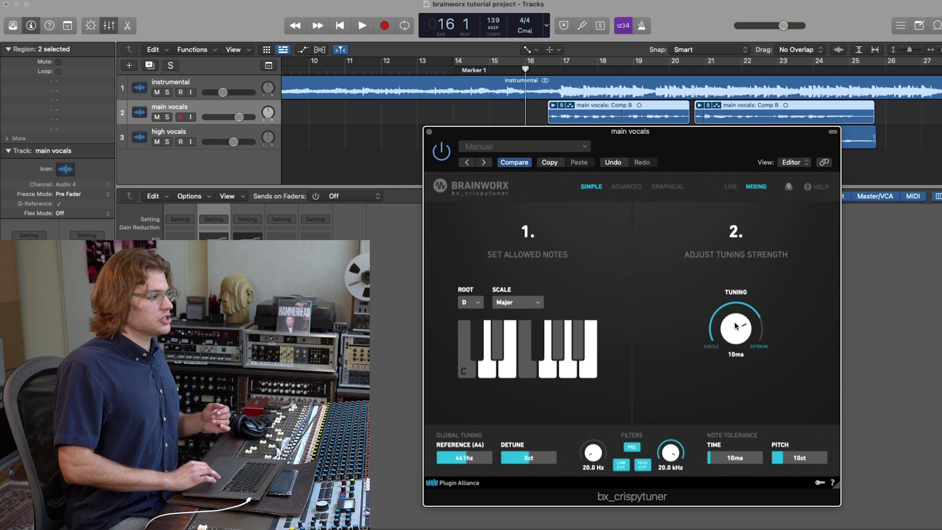
pyautogui.click(623, 189)
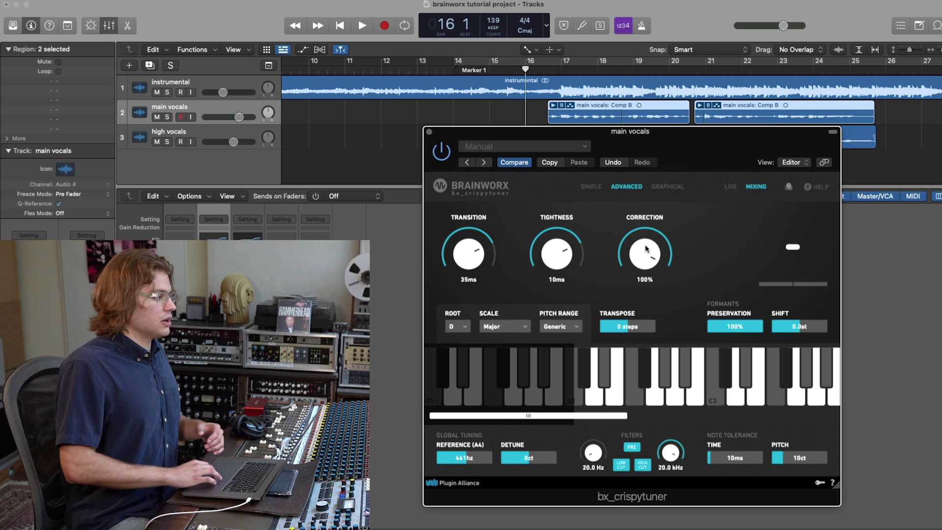
# Step: In the Graphical editor, select the phrase's notes and set transition and tightness to 0ms
pyautogui.click(662, 191)
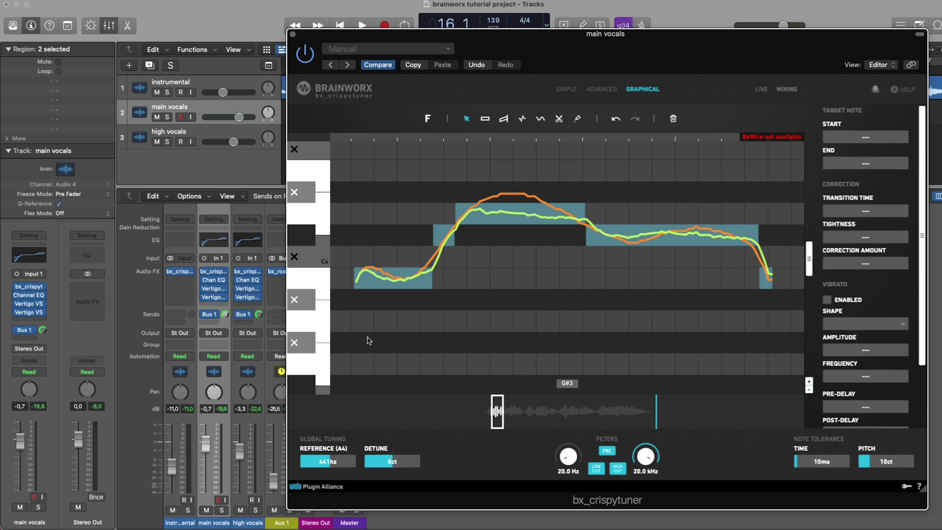
pyautogui.moveTo(368, 339); pyautogui.dragTo(747, 219)
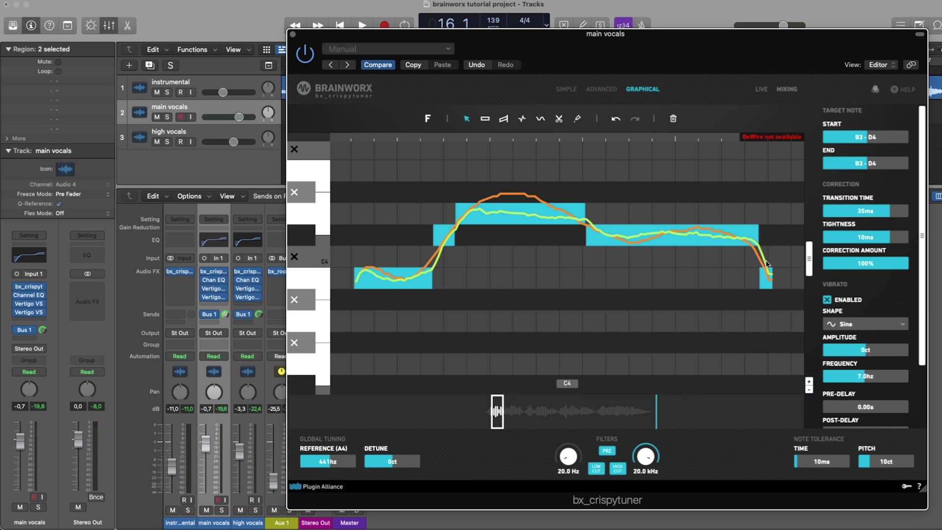
pyautogui.moveTo(852, 215); pyautogui.dragTo(920, 217)
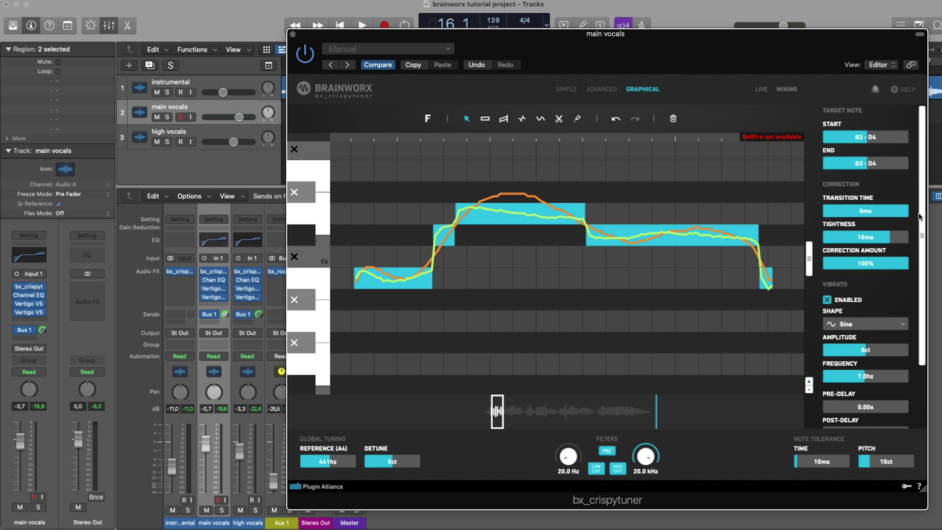
pyautogui.moveTo(862, 239); pyautogui.dragTo(933, 241)
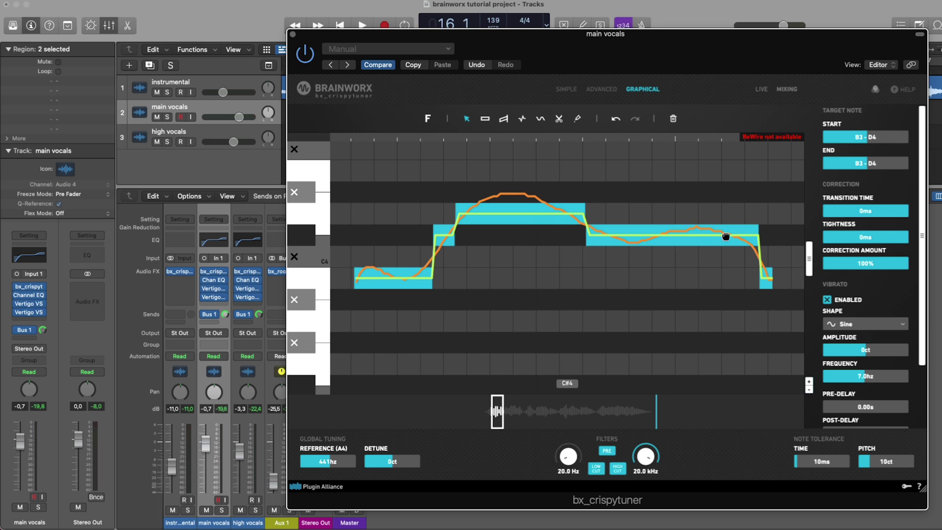
# Step: Reselect all the notes and slow their transition time to 43ms
pyautogui.click(718, 330)
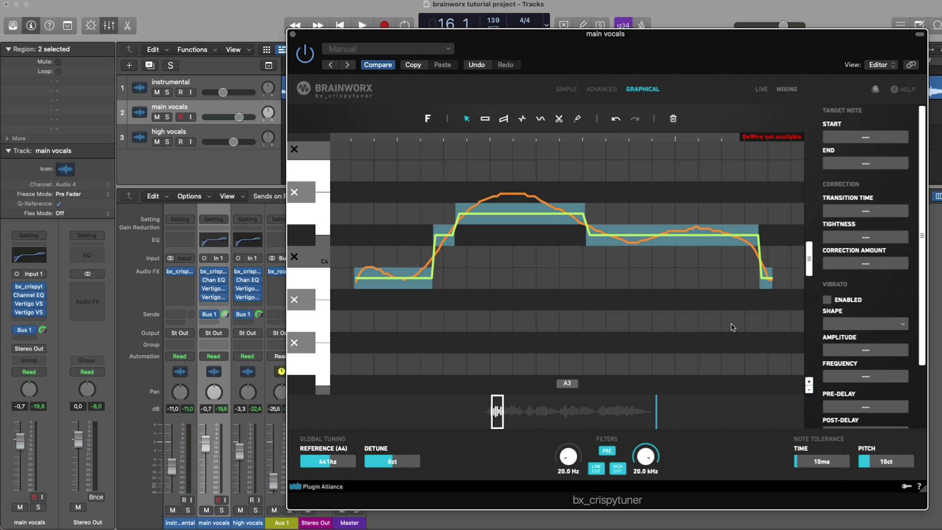
pyautogui.moveTo(782, 341); pyautogui.dragTo(396, 205)
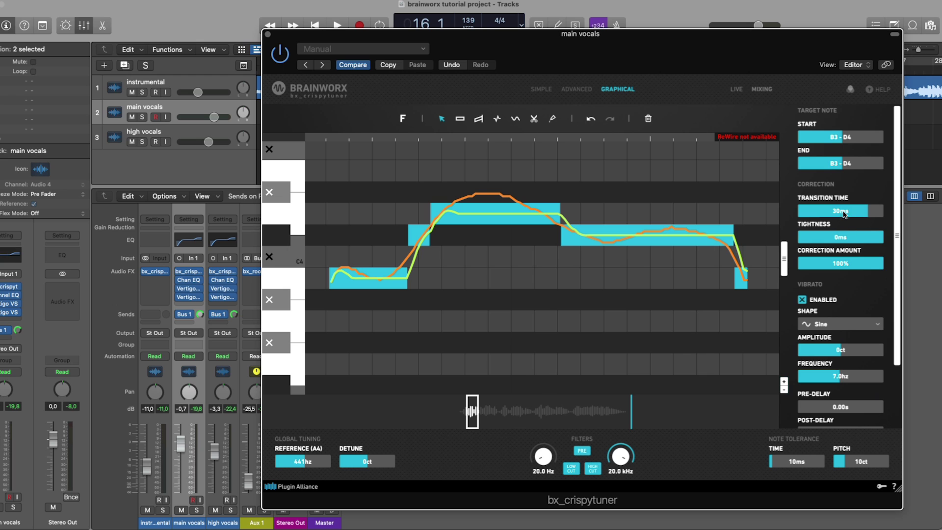
pyautogui.moveTo(844, 214); pyautogui.dragTo(845, 206)
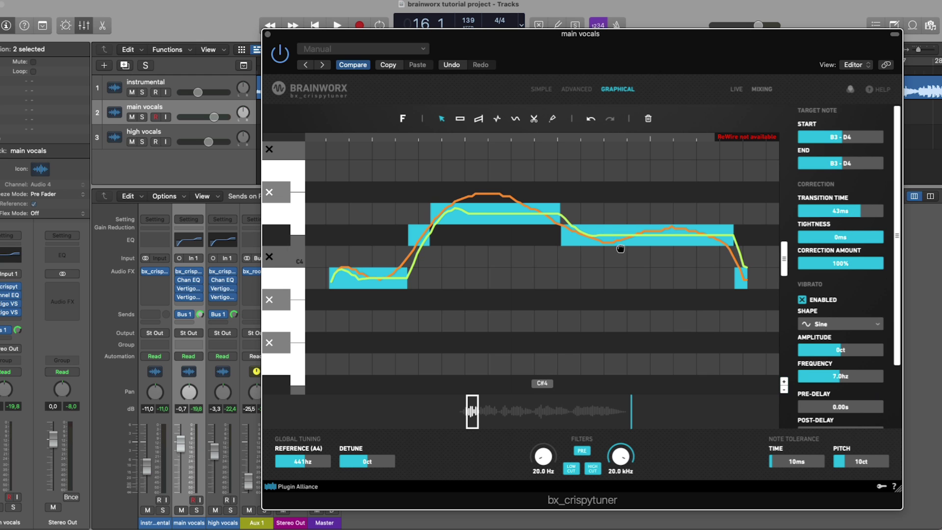
pyautogui.scroll(-5, 589, 314)
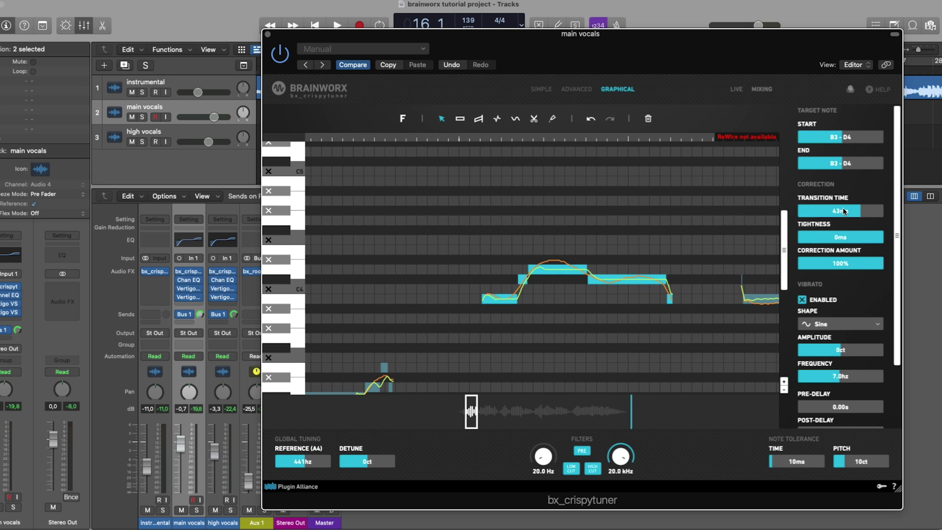
# Step: Set notes B2–E4 back to 0ms transition time, start playback, and solo the main vocals track
pyautogui.keyDown('alt'); pyautogui.click(844, 211); pyautogui.keyUp('alt')
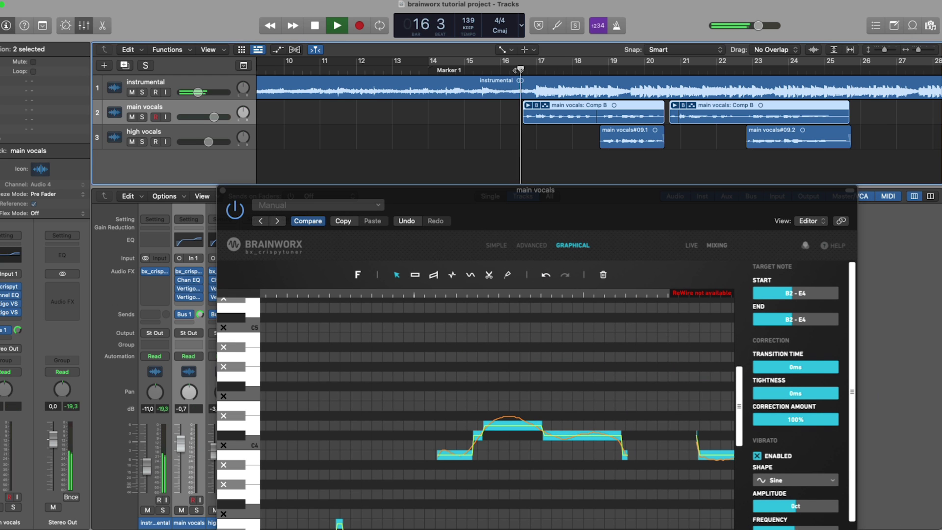
pyautogui.press('space')
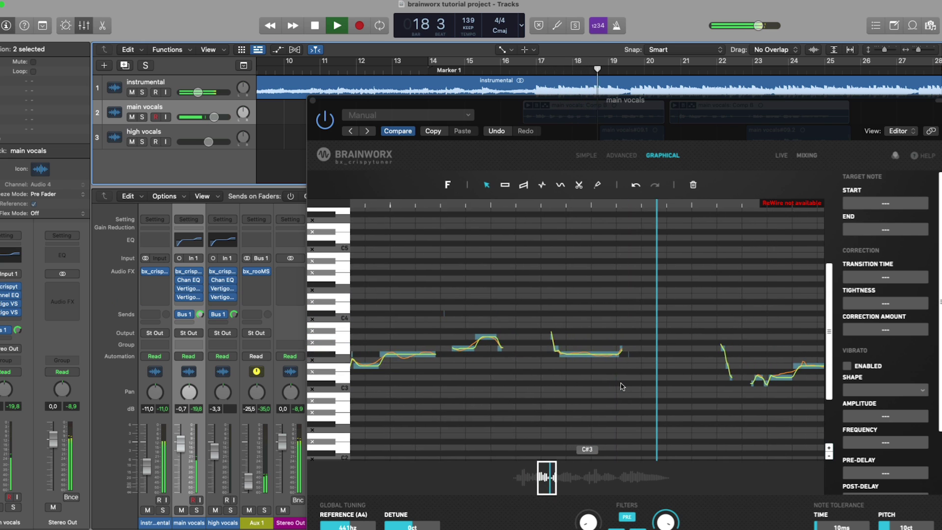
pyautogui.press('s')
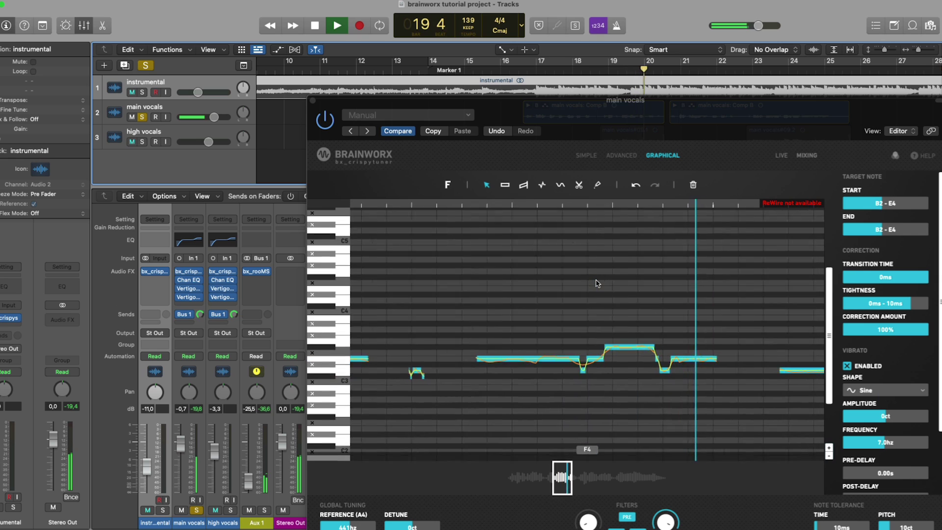
# Step: Stop playback and deselect the notes in the main vocals pitch editor
pyautogui.press('space')
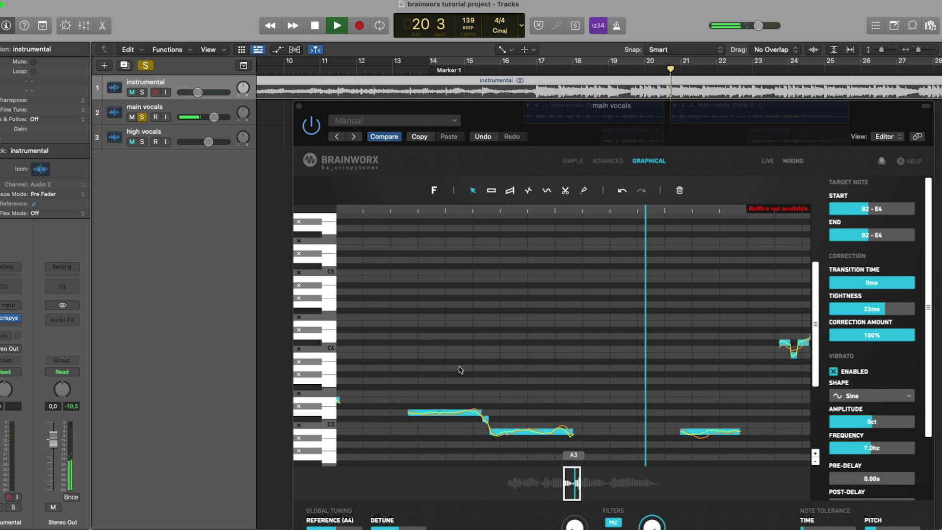
pyautogui.click(559, 385)
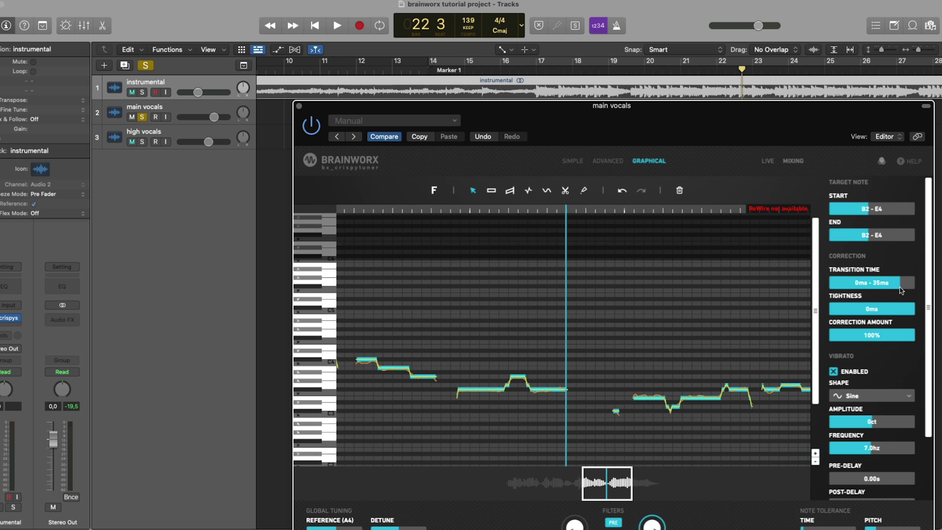
# Step: Zoom the pitch editor in and lower Correction Amount from 100% to about 25%
pyautogui.scroll(5, 633, 370)
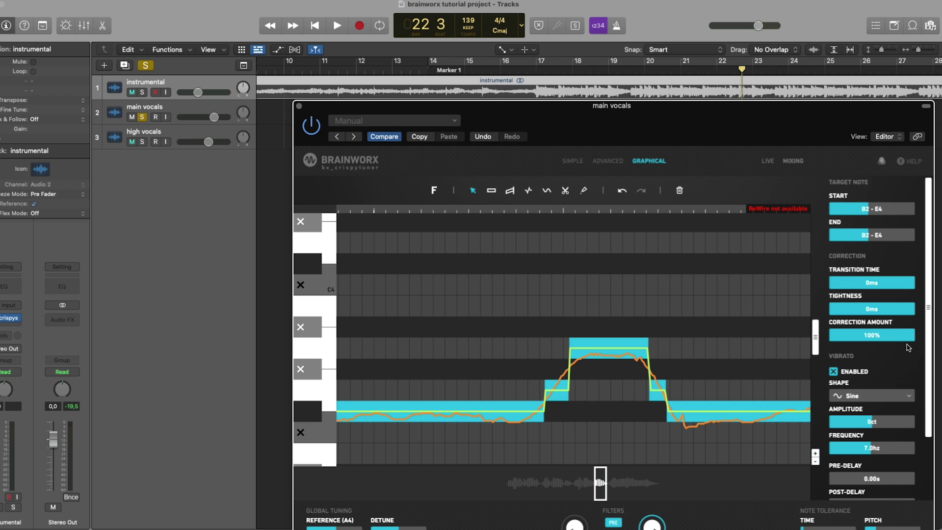
pyautogui.moveTo(892, 337); pyautogui.dragTo(790, 346)
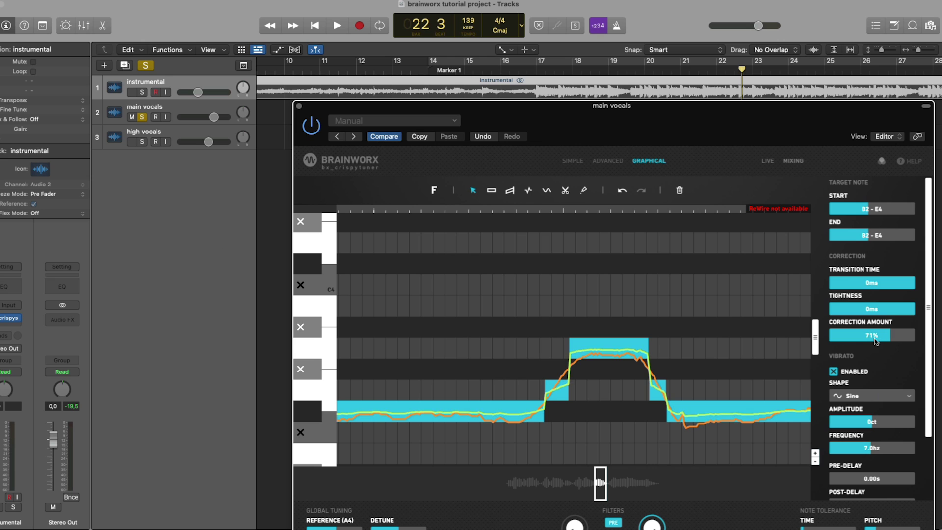
pyautogui.moveTo(894, 339); pyautogui.dragTo(911, 365)
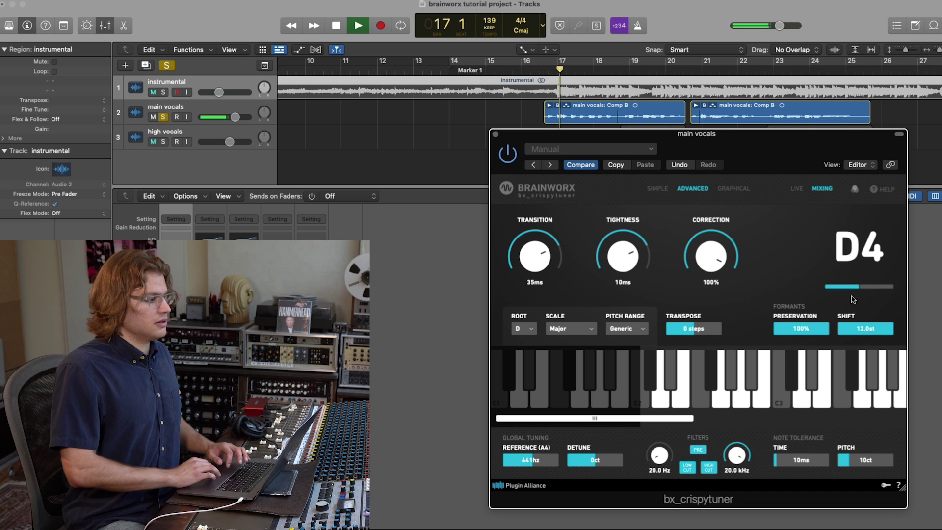
# Step: Sweep Formants Shift between -12 st and 8.3 st, then enter it directly to finish at -6.8 st
pyautogui.moveTo(867, 333); pyautogui.dragTo(810, 338)
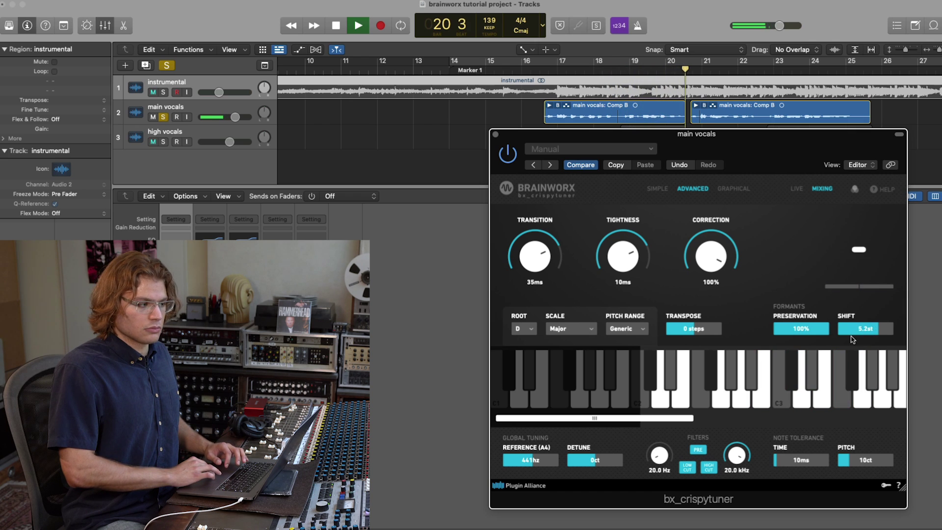
pyautogui.moveTo(817, 339); pyautogui.dragTo(865, 347)
pyautogui.doubleClick(871, 326)
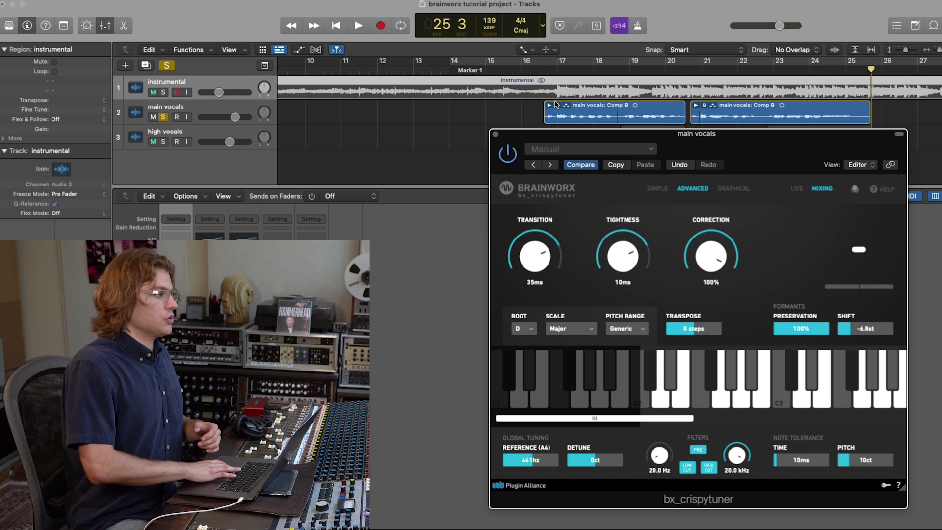
# Step: Replay the main vocals from bar 16 while sweeping the Formants Shift slider
pyautogui.click(527, 71)
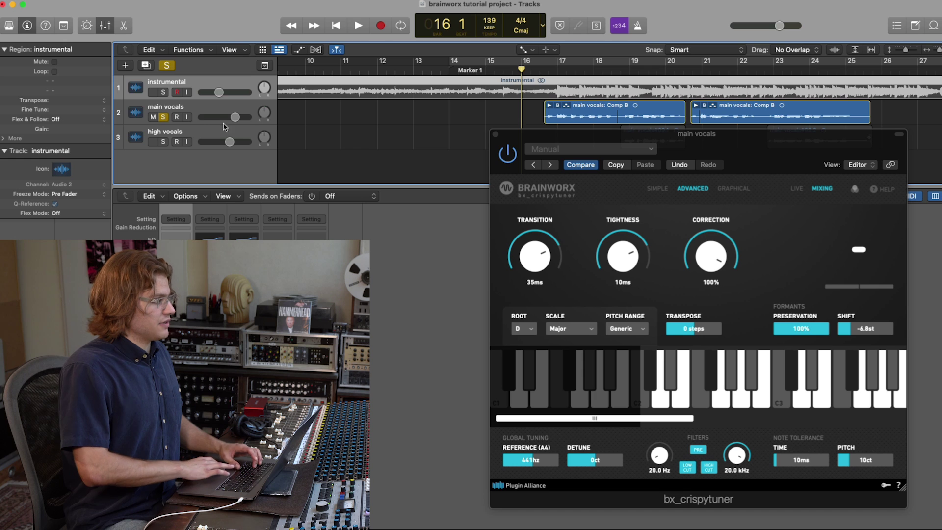
pyautogui.click(204, 120)
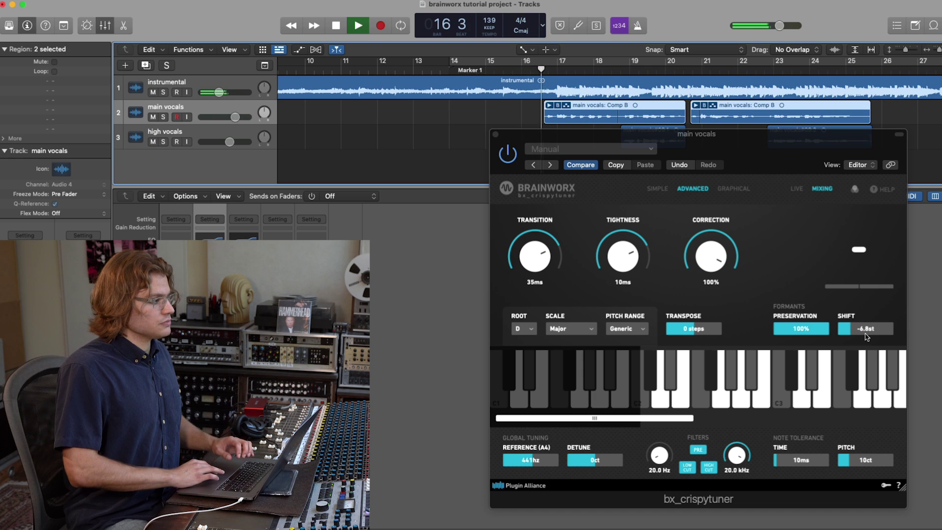
pyautogui.moveTo(866, 336)
pyautogui.mouseDown()
pyautogui.moveTo(898, 334)
pyautogui.moveTo(855, 337)
pyautogui.mouseUp()
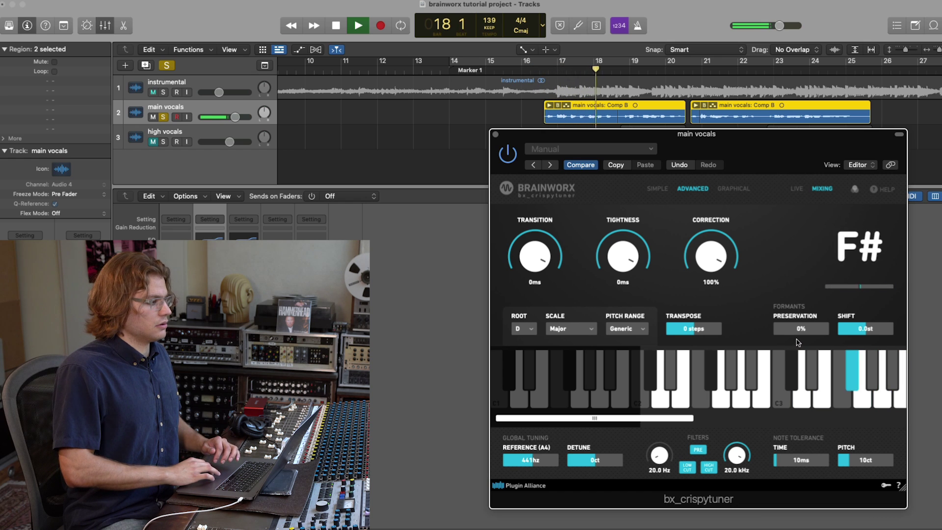
pyautogui.press('space')
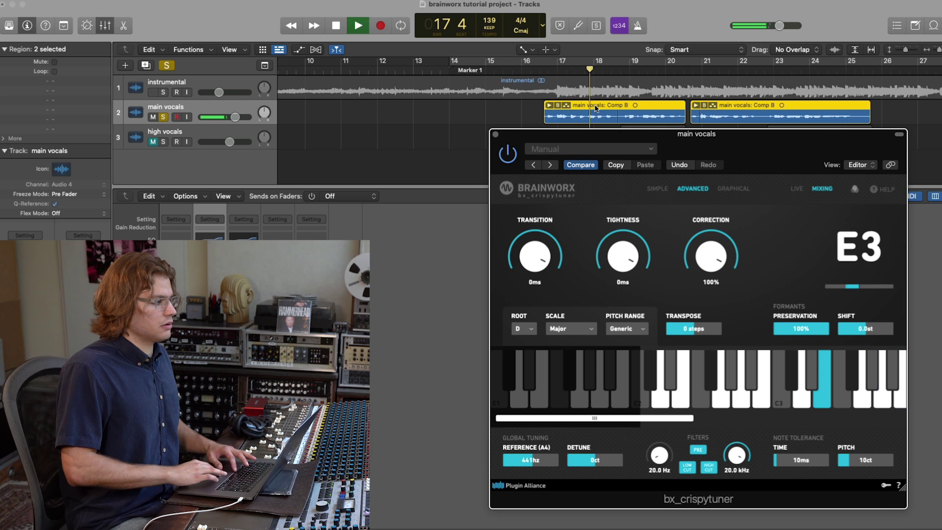
pyautogui.click(550, 76)
pyautogui.press('space')
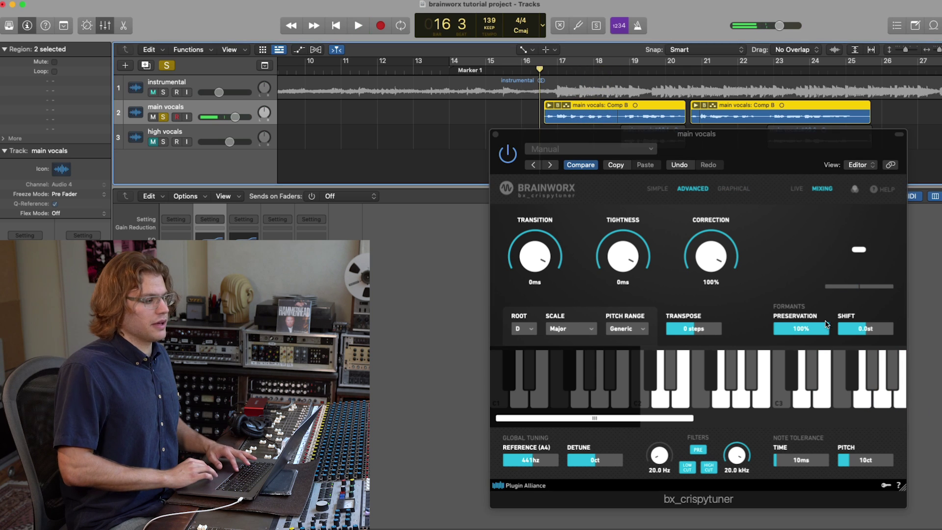
pyautogui.click(798, 331)
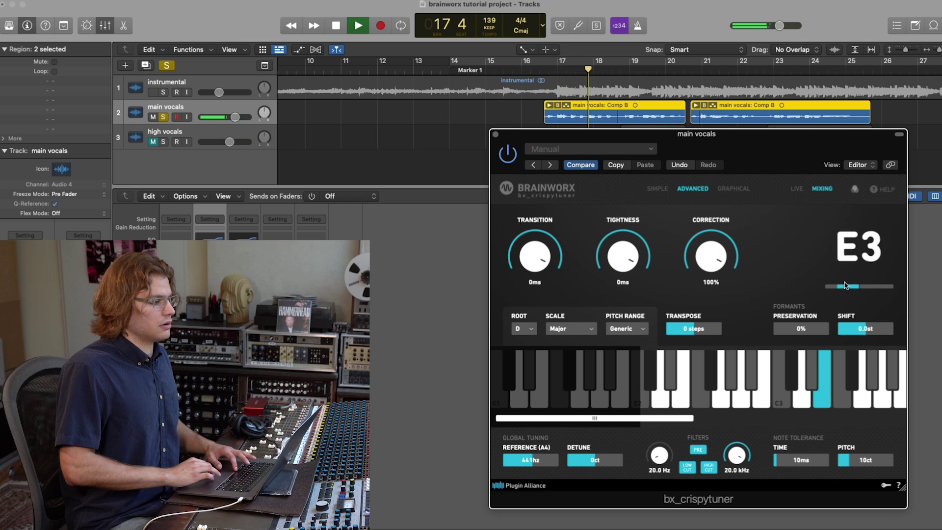
pyautogui.press('space')
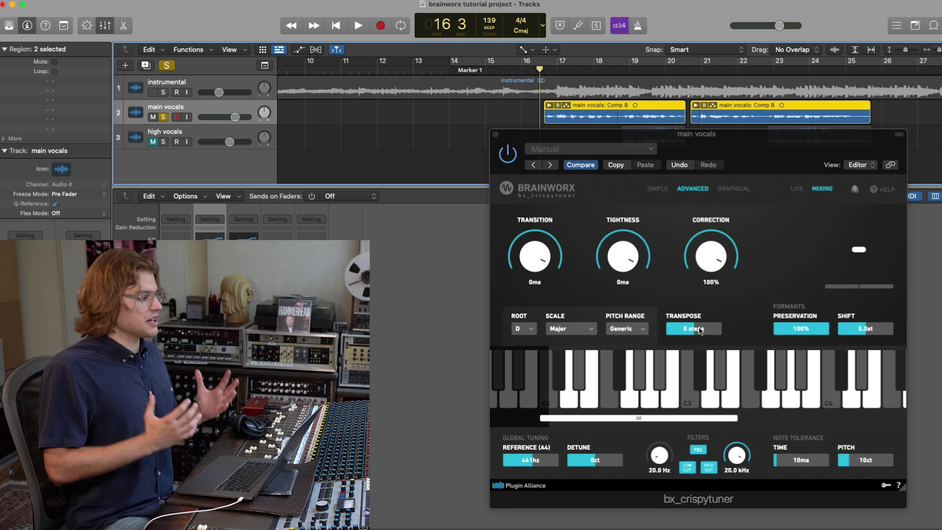
# Step: Set bx_crispytuner's Transpose to 3 steps and scroll the plugin keyboard to view the notes
pyautogui.click(701, 331)
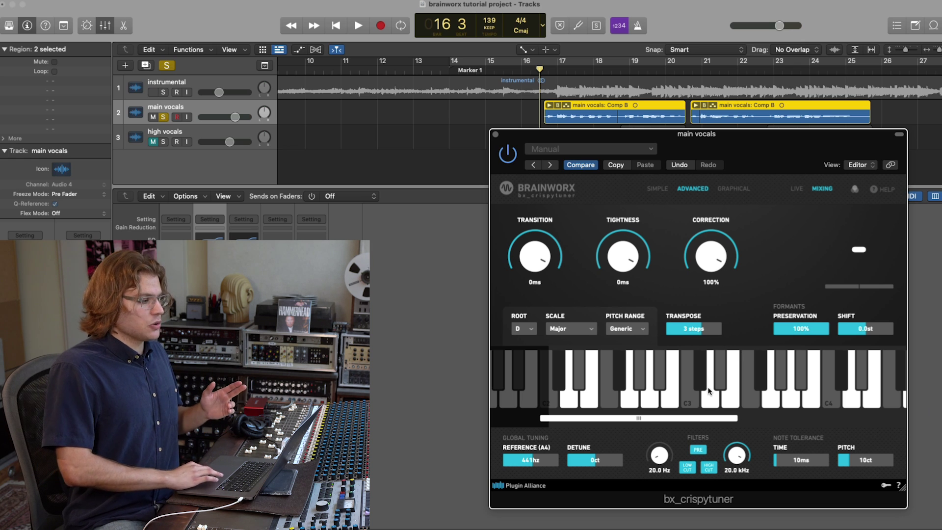
pyautogui.hscroll(3, 708, 391)
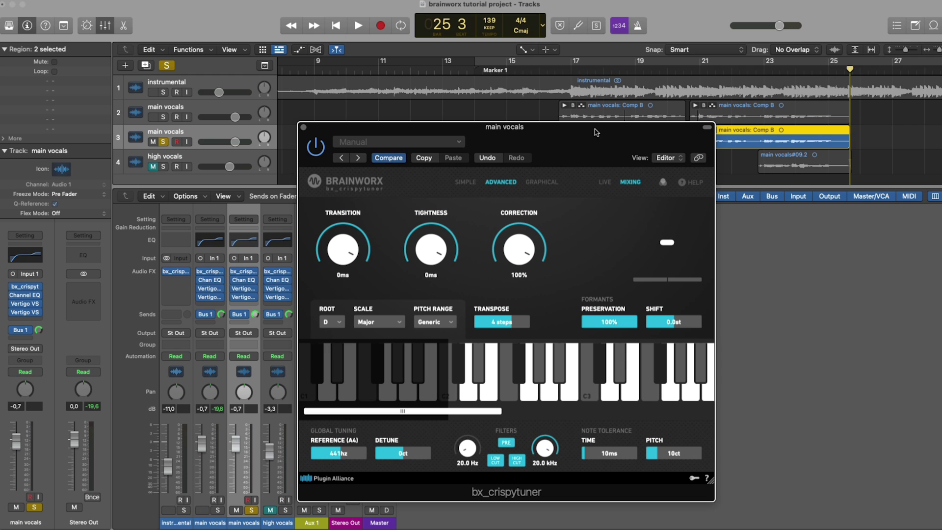
# Step: Return to bar 16, set the harmony tuner's Tightness to 7 ms and Transition to 36 ms, then close it
pyautogui.moveTo(598, 129); pyautogui.dragTo(594, 191)
pyautogui.click(555, 74)
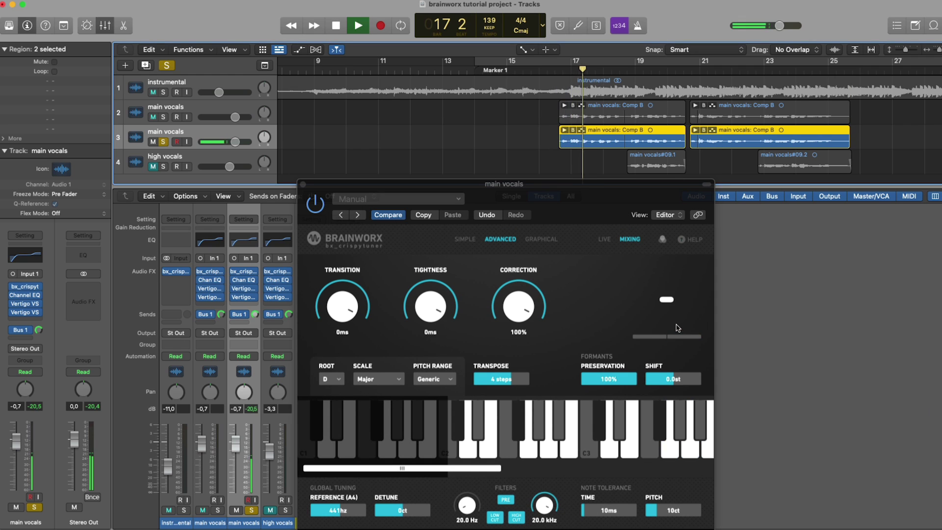
pyautogui.moveTo(596, 184); pyautogui.dragTo(635, 126)
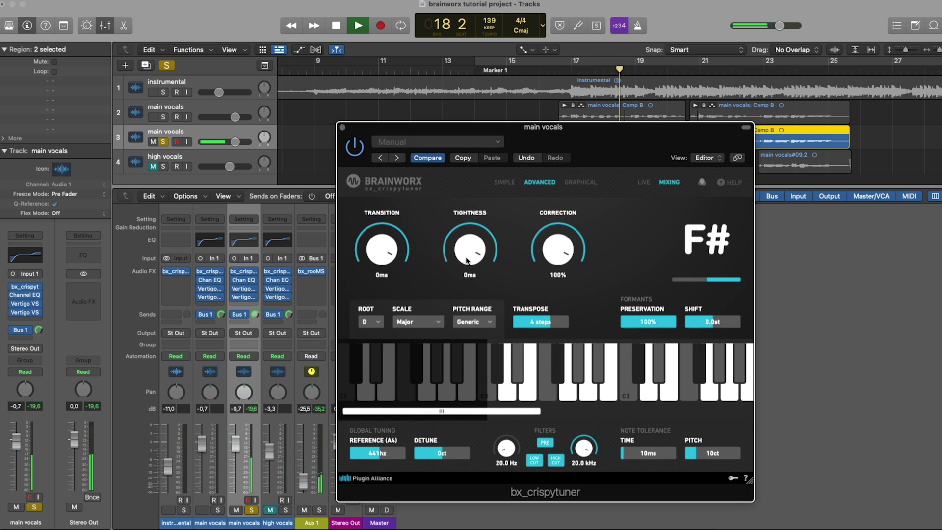
pyautogui.moveTo(466, 277); pyautogui.dragTo(466, 286)
pyautogui.moveTo(380, 300); pyautogui.dragTo(378, 294)
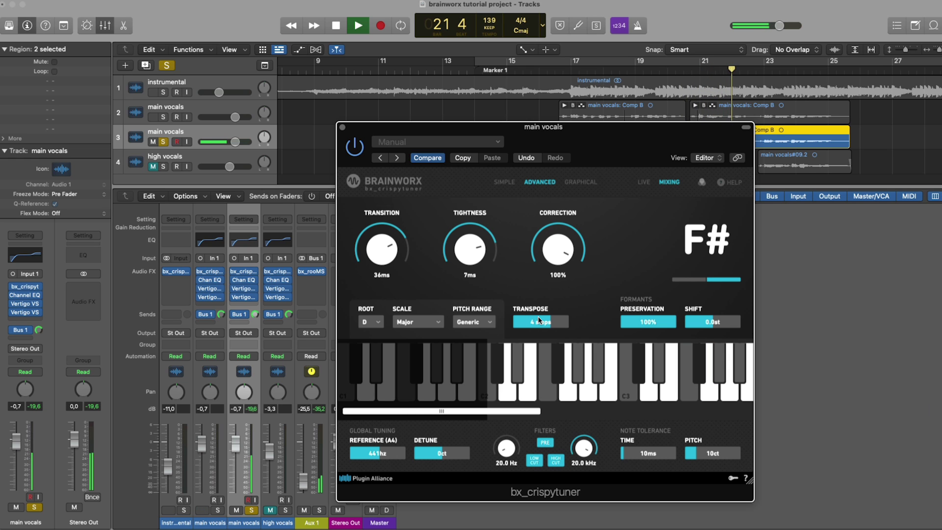
pyautogui.press('super+w')
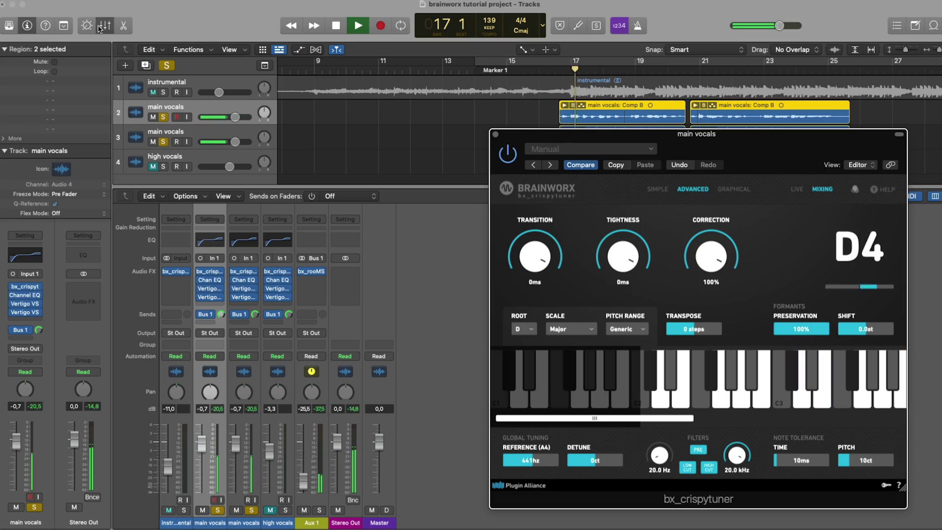
# Step: Lower the duplicated vocal's volume to -3 dB and set its tuner's Transpose to 2 steps
pyautogui.click(306, 148)
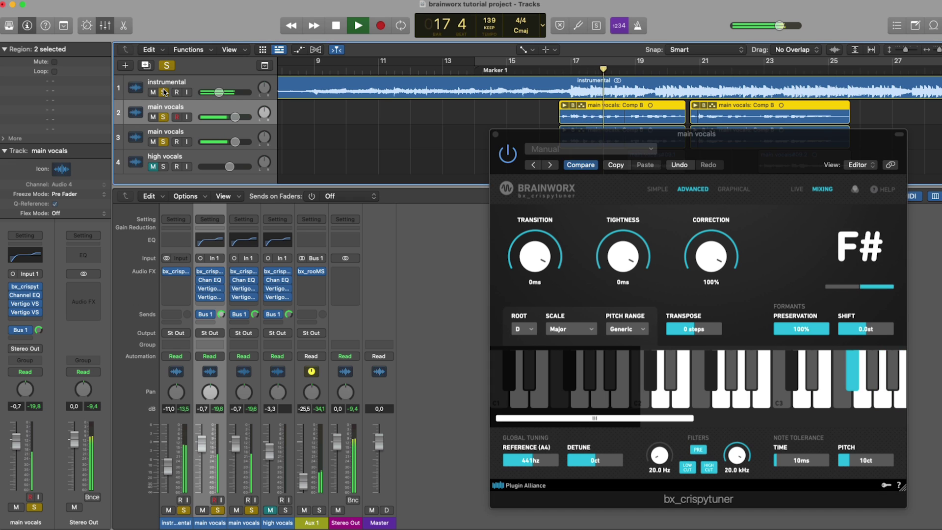
pyautogui.moveTo(235, 142); pyautogui.dragTo(230, 142)
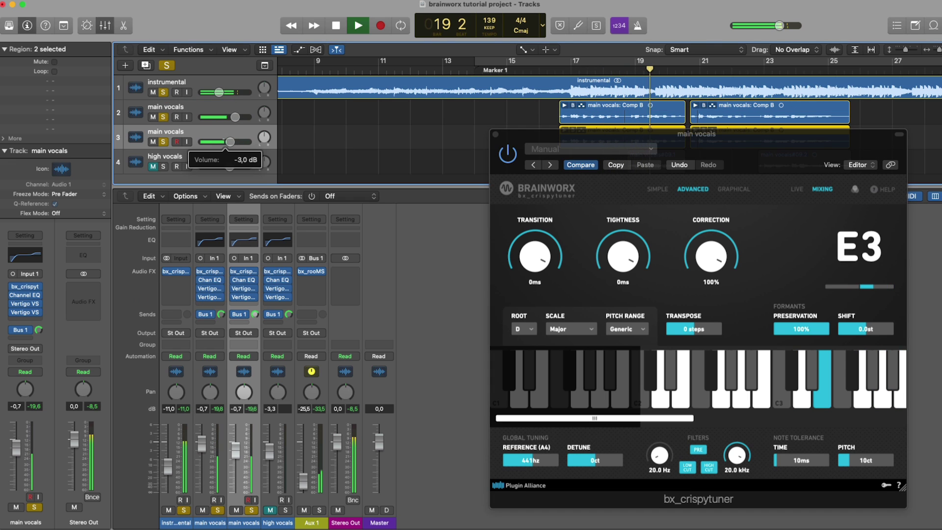
pyautogui.click(495, 134)
pyautogui.click(250, 274)
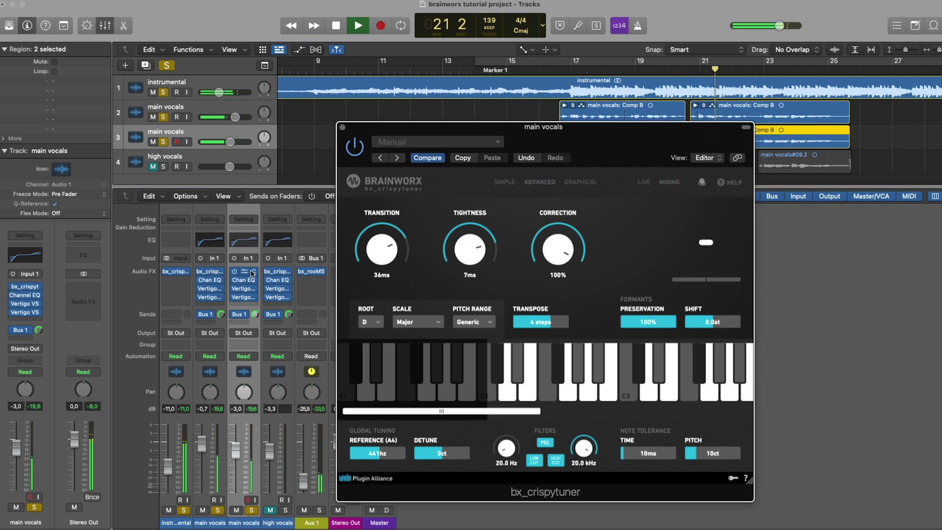
pyautogui.scroll(1, 539, 328)
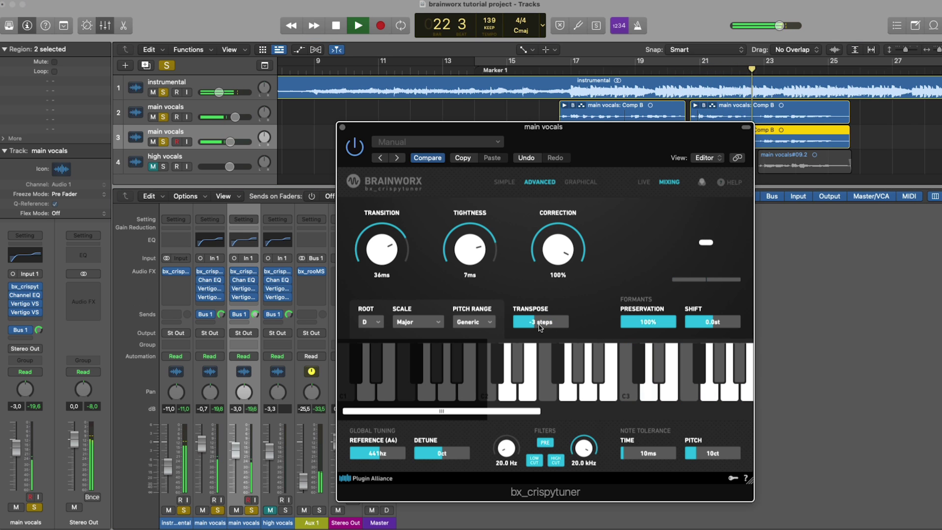
pyautogui.scroll(3, 542, 327)
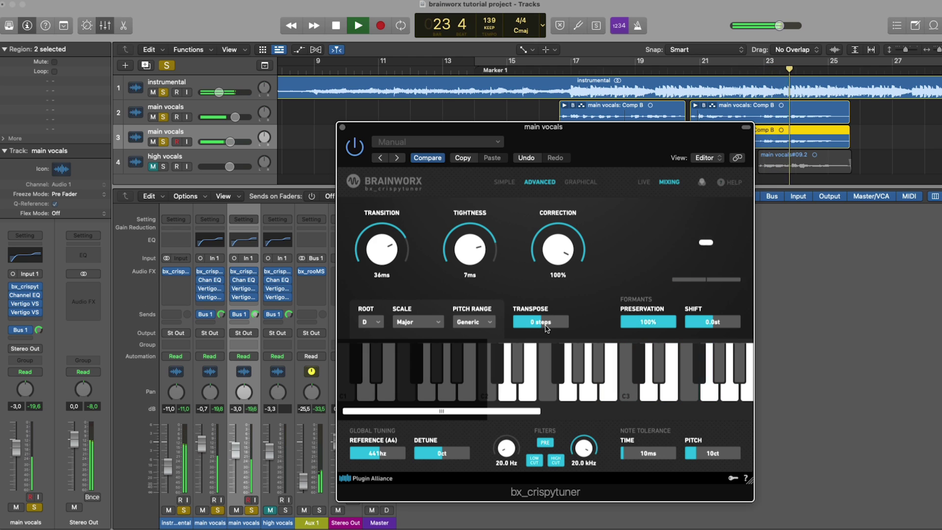
pyautogui.scroll(1, 548, 329)
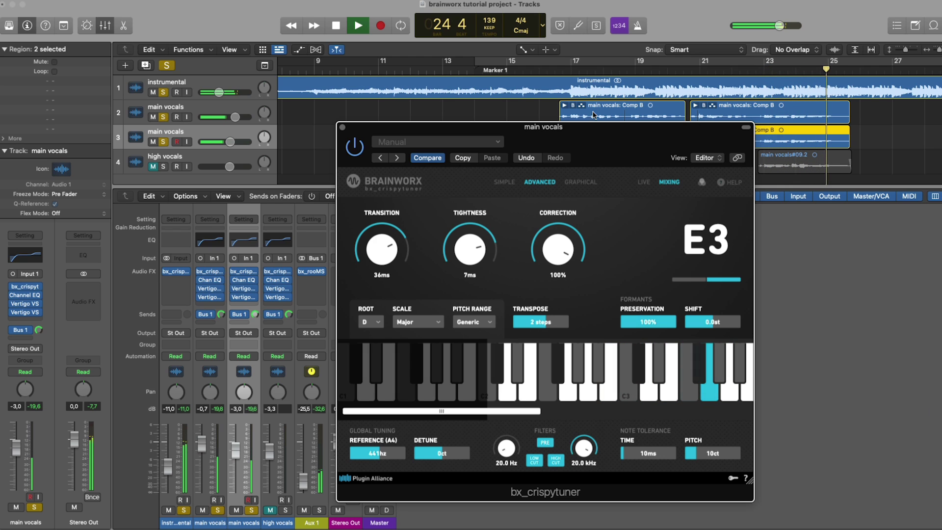
# Step: Replay from bar 17, unsoloing then resoloing the main vocal to hear the harmony
pyautogui.click(559, 73)
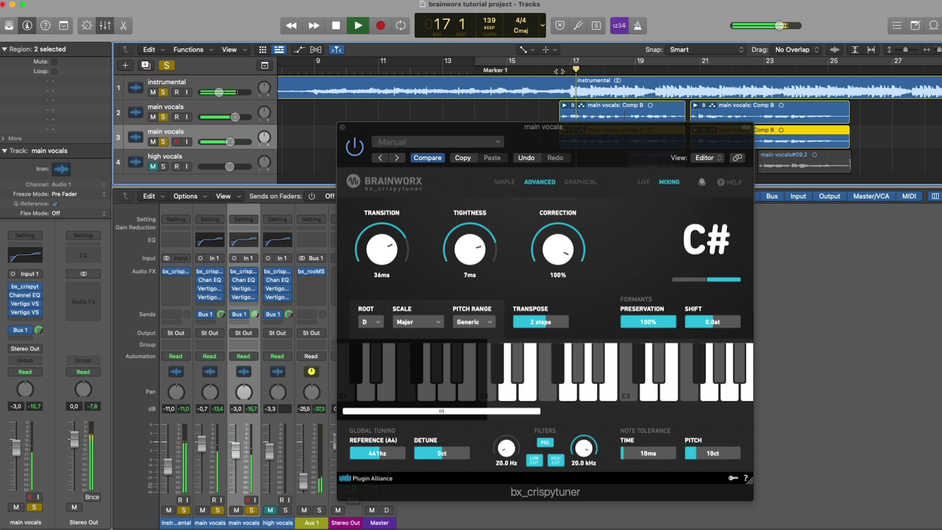
pyautogui.press('space')
pyautogui.press('space')
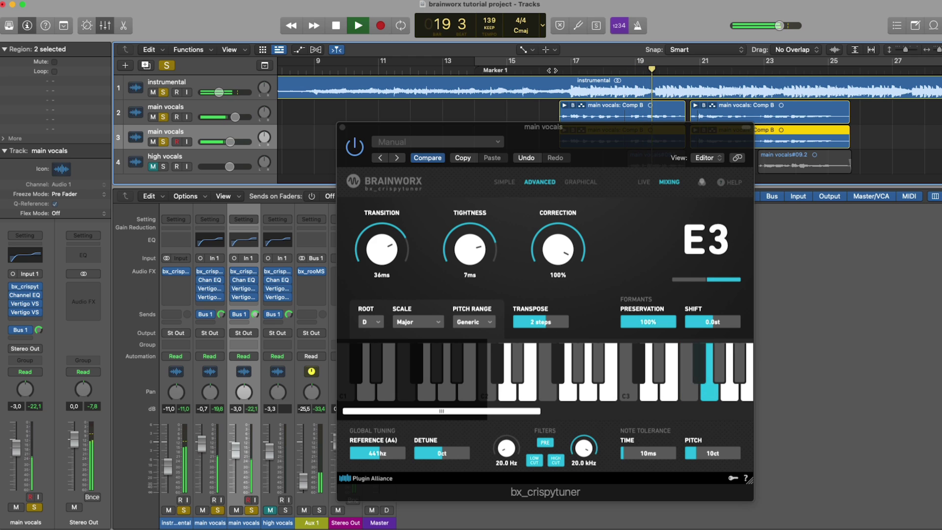
pyautogui.click(164, 117)
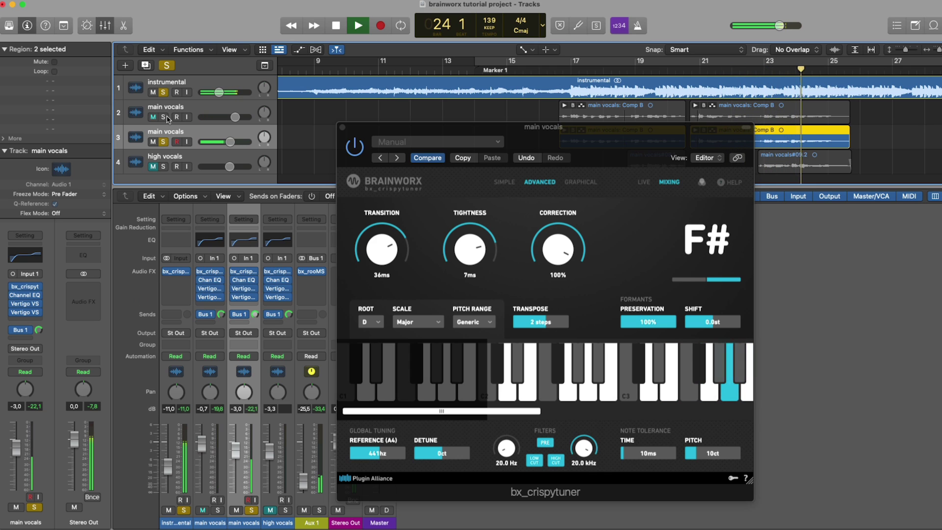
pyautogui.click(164, 117)
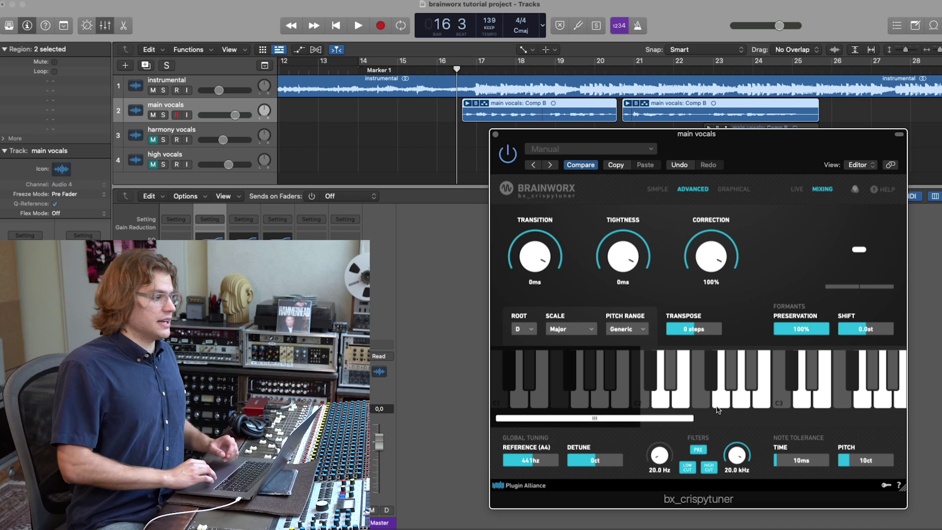
# Step: Switch the main vocal tuner's Pitch Range from Generic to Bass
pyautogui.click(629, 330)
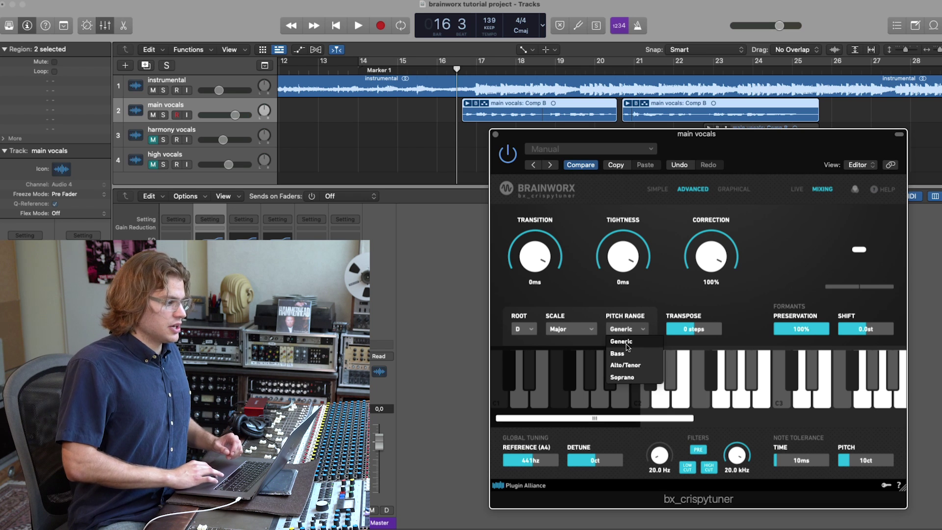
pyautogui.click(628, 345)
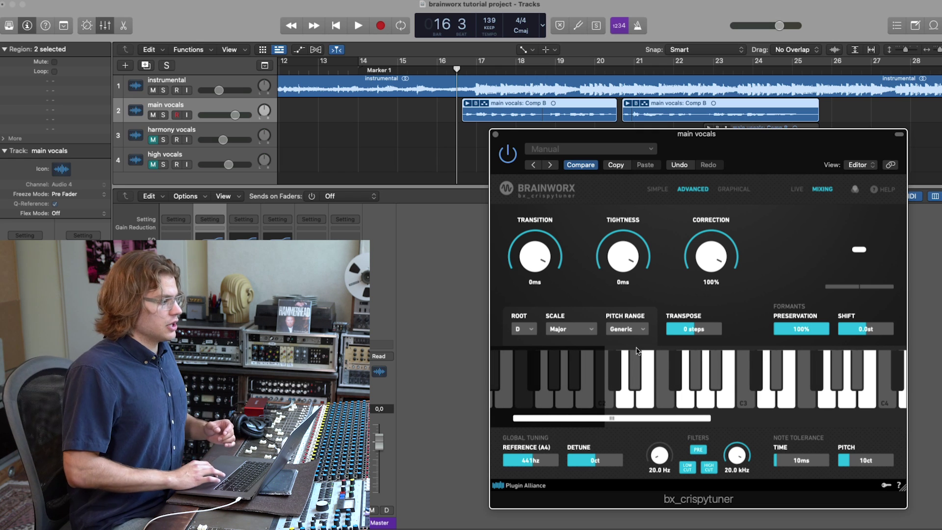
pyautogui.click(643, 330)
pyautogui.click(632, 353)
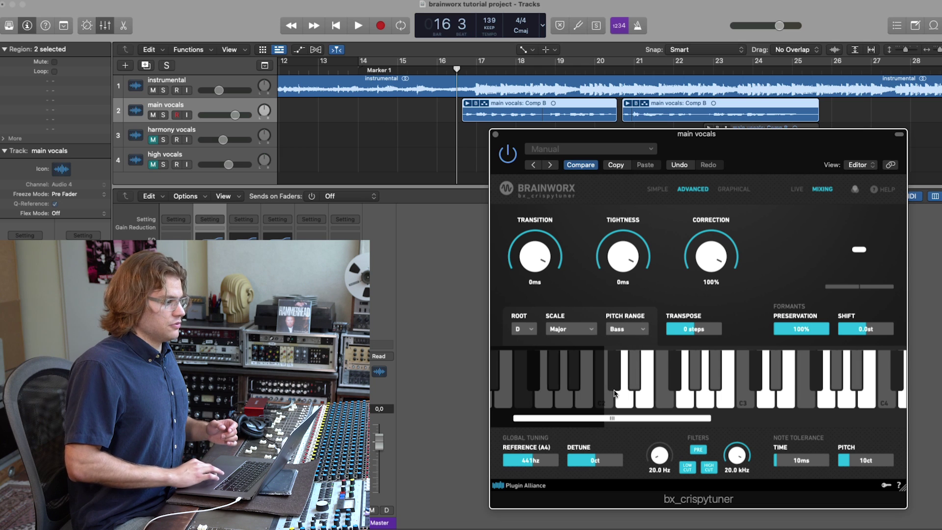
# Step: Drag the plugin keyboard's range edges to customise the lowest and highest allowed notes
pyautogui.hscroll(5, 614, 393)
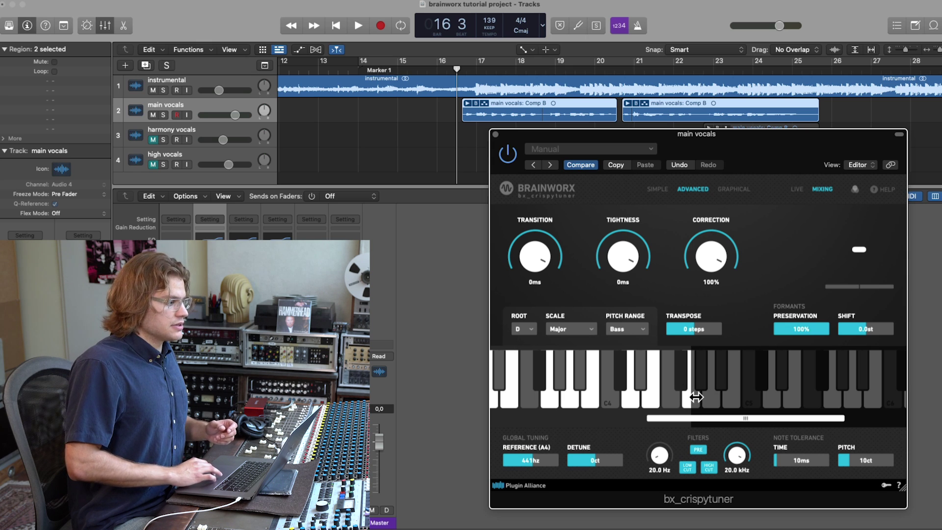
pyautogui.moveTo(696, 398); pyautogui.dragTo(542, 410)
pyautogui.hscroll(-10, 687, 378)
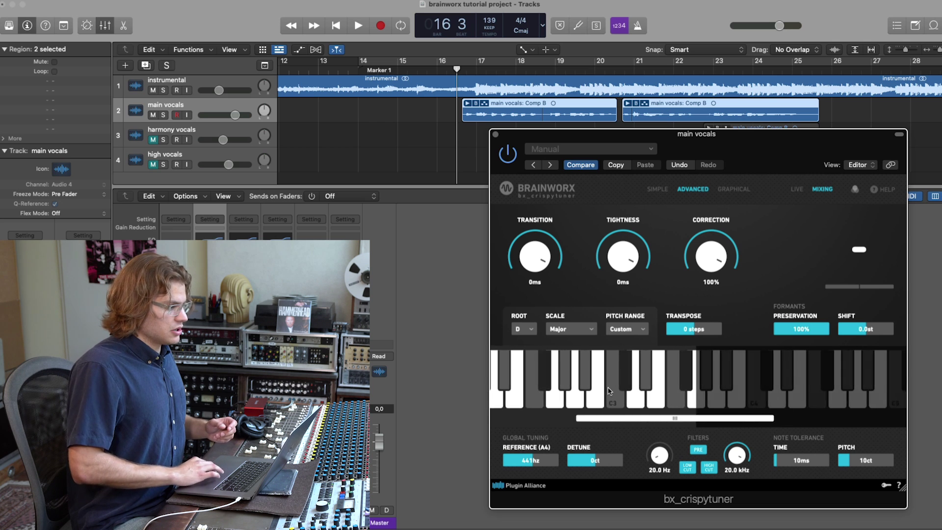
pyautogui.moveTo(845, 374)
pyautogui.mouseDown()
pyautogui.moveTo(824, 377)
pyautogui.moveTo(902, 381)
pyautogui.moveTo(852, 377)
pyautogui.mouseUp()
pyautogui.hscroll(5, 853, 378)
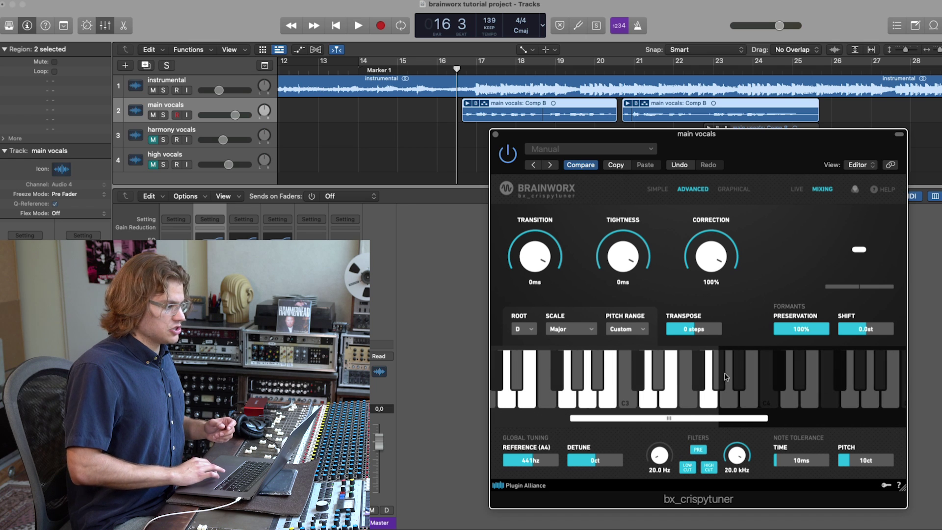
pyautogui.moveTo(725, 379); pyautogui.dragTo(816, 383)
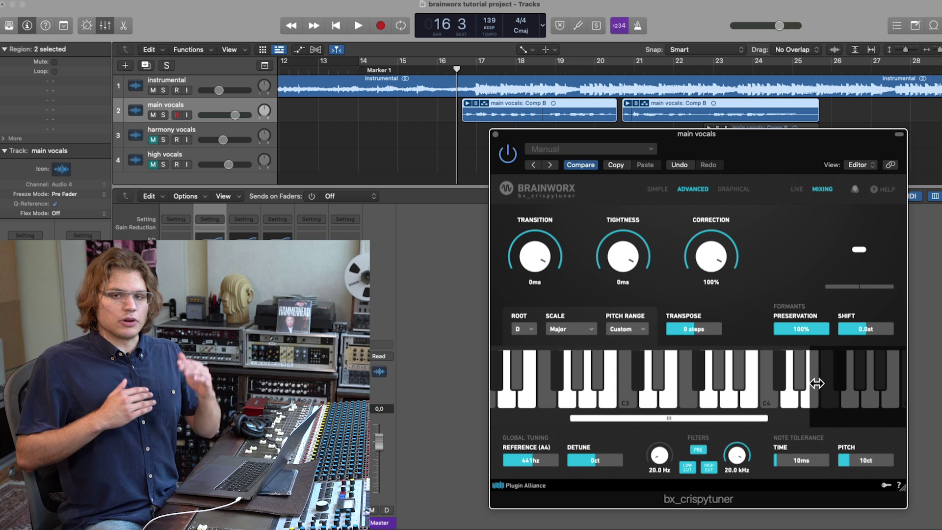
pyautogui.moveTo(817, 383); pyautogui.dragTo(711, 383)
pyautogui.hscroll(-5, 666, 384)
pyautogui.hscroll(3, 621, 374)
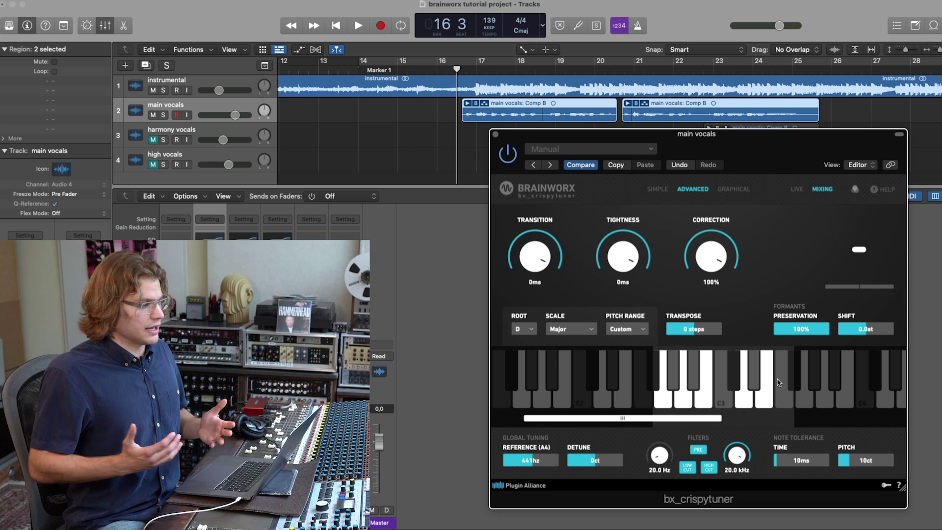
pyautogui.click(622, 331)
# Step: Choose Generic as the pitch range, keeping root D, Major scale and 0 steps transpose
pyautogui.click(625, 346)
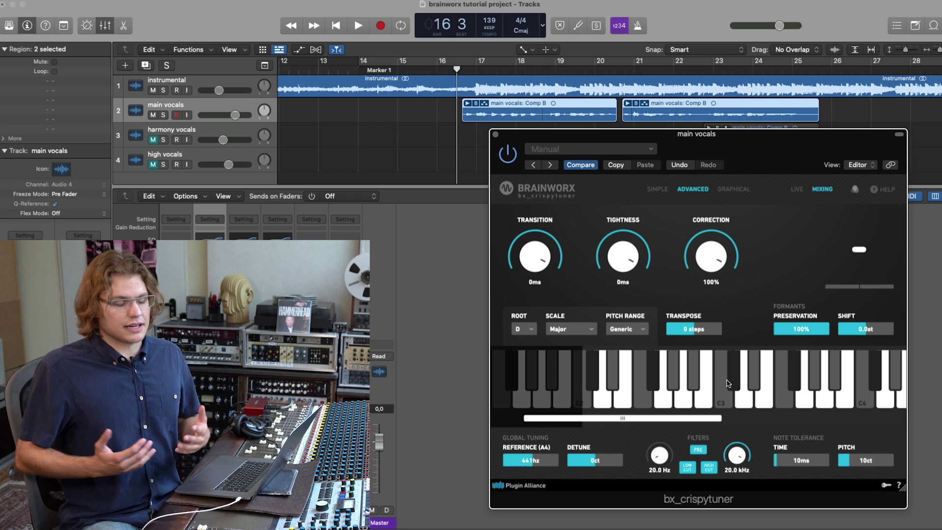